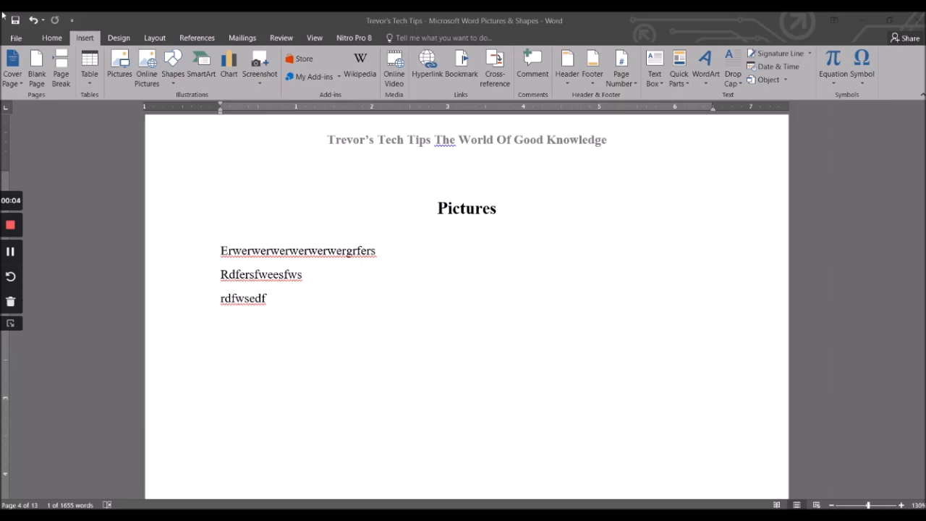
Insert the Orange Day Lily Root picture from the Pictures folder in place of the "rdfwsedf" line.
{"action": "left_click", "coordinate": [53, 42]}
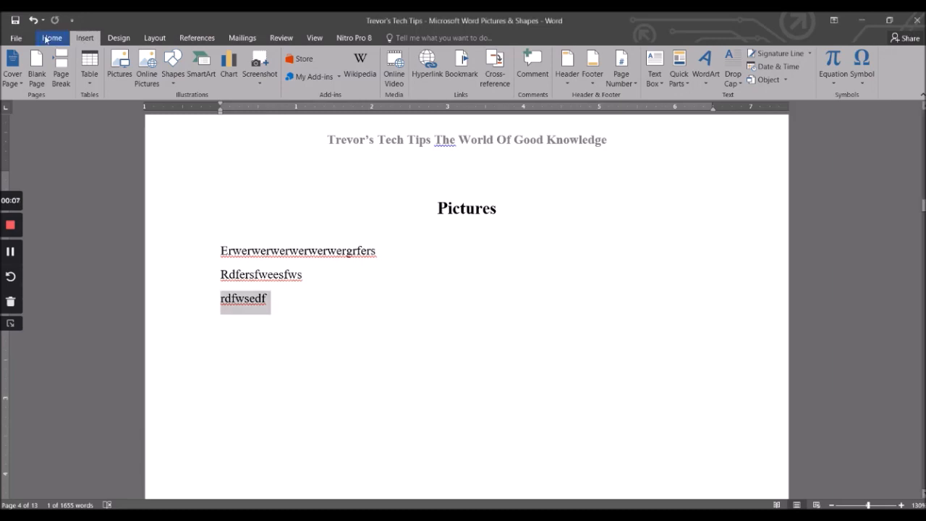
{"action": "left_click", "coordinate": [48, 39]}
{"action": "left_click", "coordinate": [82, 41]}
{"action": "left_click", "coordinate": [121, 67]}
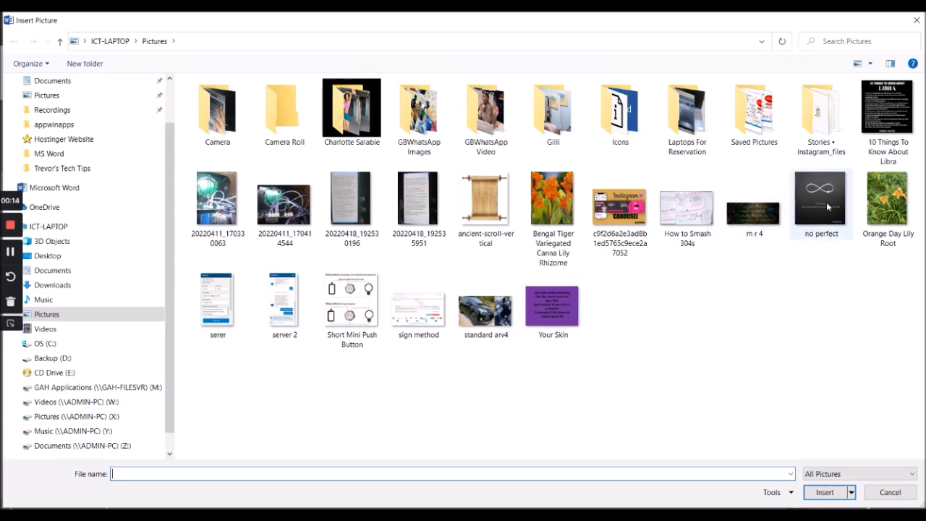
{"action": "double_click", "coordinate": [887, 199]}
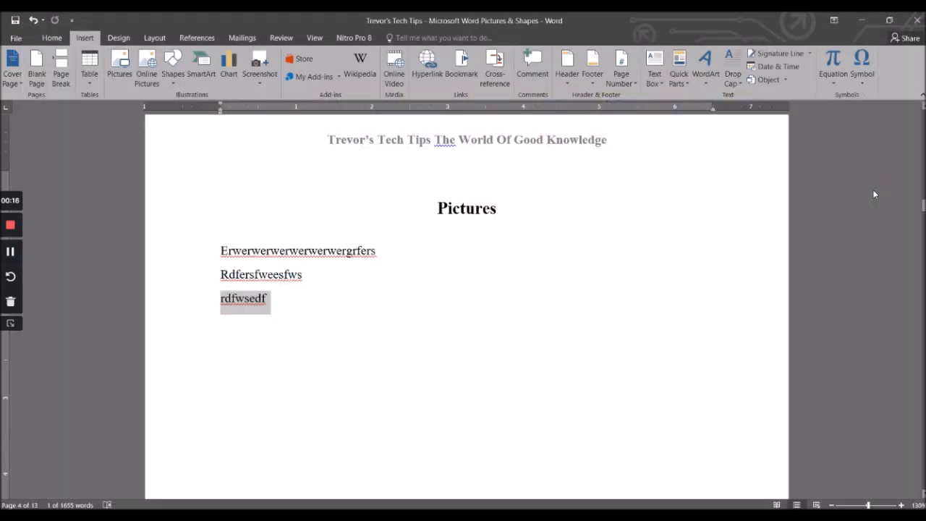
Scale the inserted lily picture down proportionally to about 4.66" high by 3.5" wide.
{"action": "scroll", "coordinate": [394, 301], "scroll_direction": "down", "scroll_amount": 5}
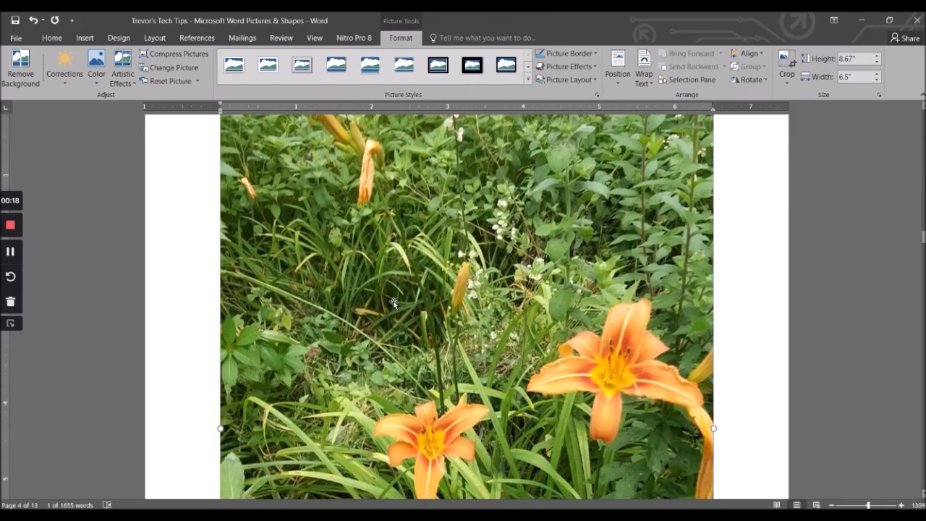
{"action": "scroll", "coordinate": [394, 301], "scroll_direction": "down", "scroll_amount": 5}
{"action": "scroll", "coordinate": [722, 367], "scroll_direction": "up", "scroll_amount": 1}
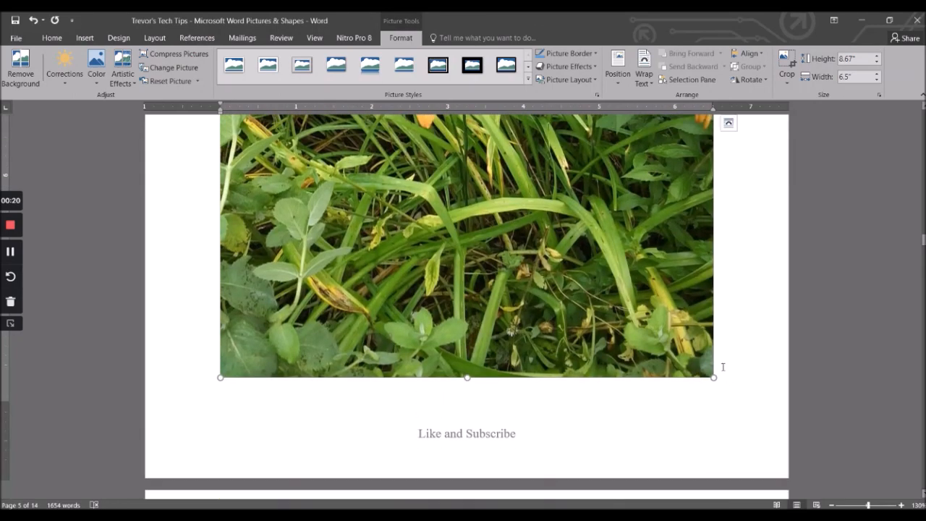
{"action": "left_click_drag", "start_coordinate": [715, 376], "coordinate": [437, 246]}
{"action": "scroll", "coordinate": [448, 265], "scroll_direction": "down", "scroll_amount": 6}
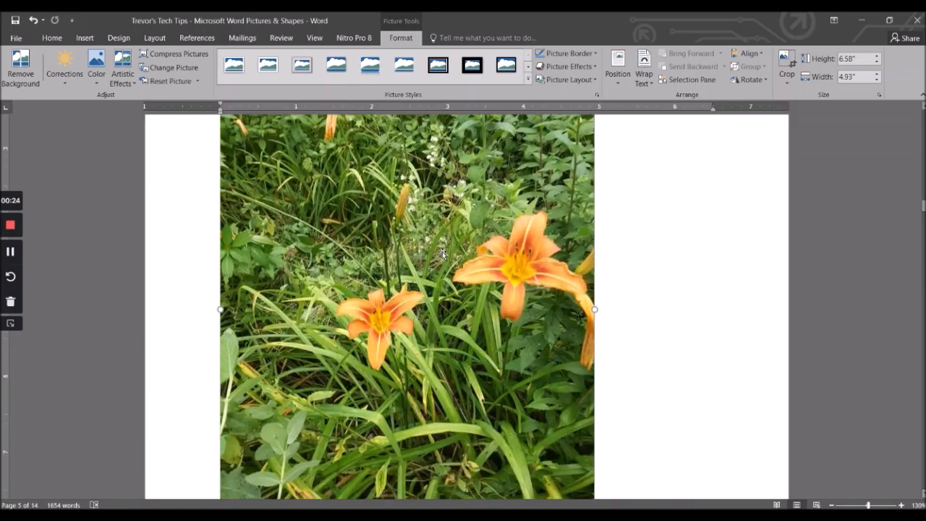
{"action": "left_click_drag", "start_coordinate": [594, 352], "coordinate": [486, 205]}
{"action": "scroll", "coordinate": [285, 327], "scroll_direction": "up", "scroll_amount": 4}
{"action": "scroll", "coordinate": [218, 415], "scroll_direction": "down", "scroll_amount": 2}
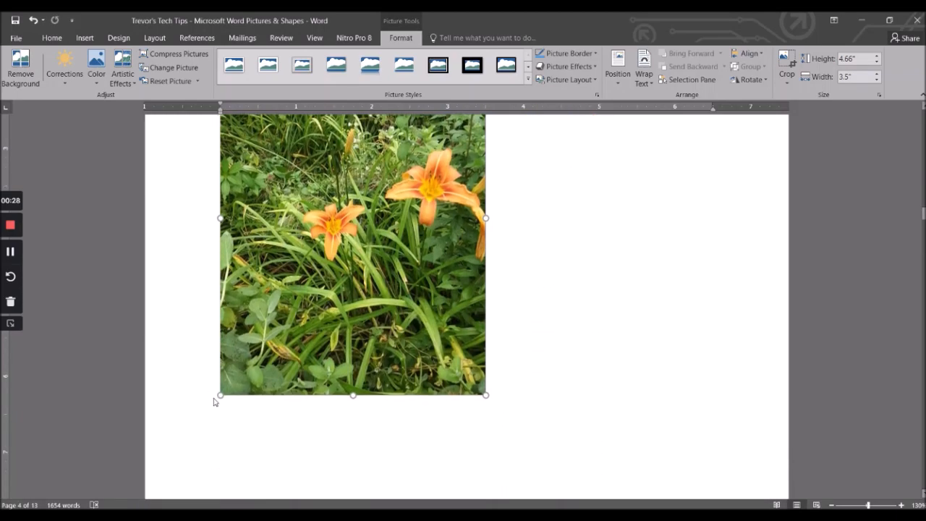
Enlarge the lily picture slightly from a corner and shrink it to about 3.52" high by 2.64" wide.
{"action": "mouse_move", "coordinate": [220, 394]}
{"action": "left_mouse_down"}
{"action": "mouse_move", "coordinate": [138, 417]}
{"action": "mouse_move", "coordinate": [208, 398]}
{"action": "left_mouse_up"}
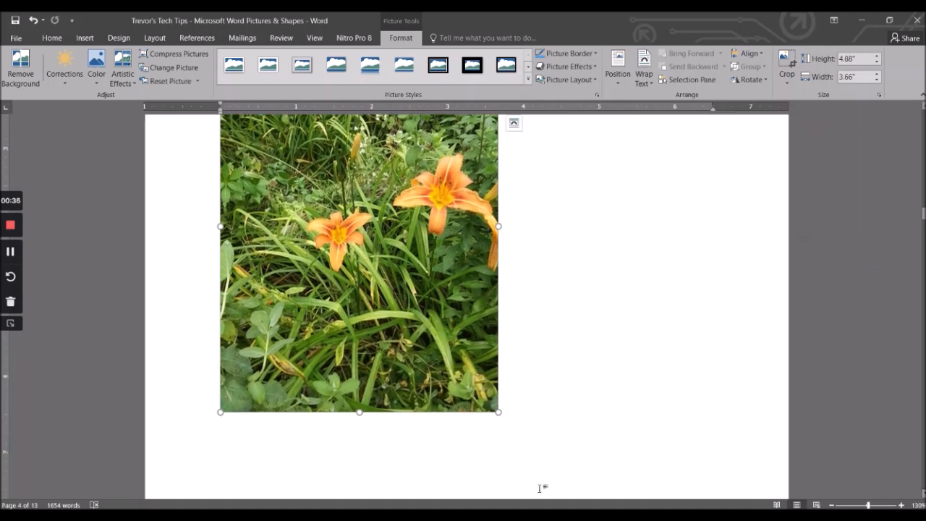
{"action": "left_click_drag", "start_coordinate": [499, 413], "coordinate": [430, 381]}
{"action": "scroll", "coordinate": [485, 282], "scroll_direction": "up", "scroll_amount": 2}
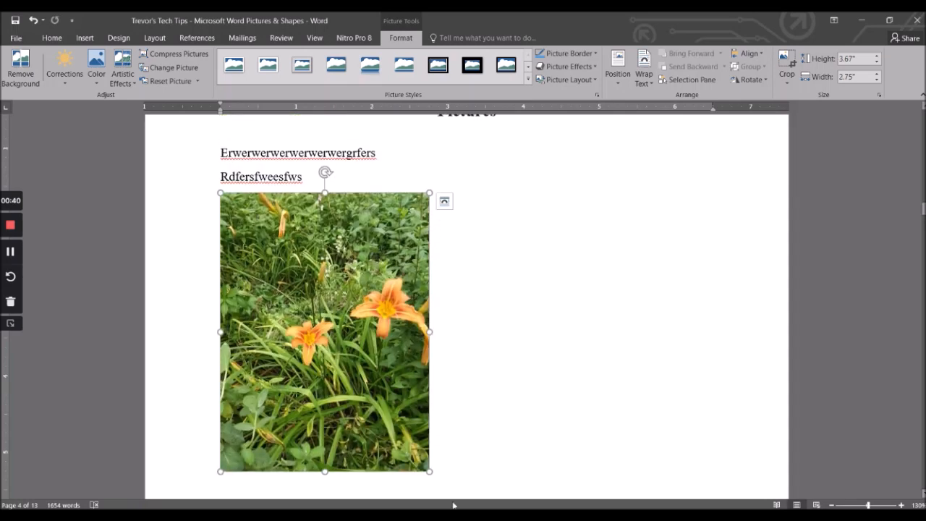
{"action": "left_click_drag", "start_coordinate": [429, 472], "coordinate": [421, 460]}
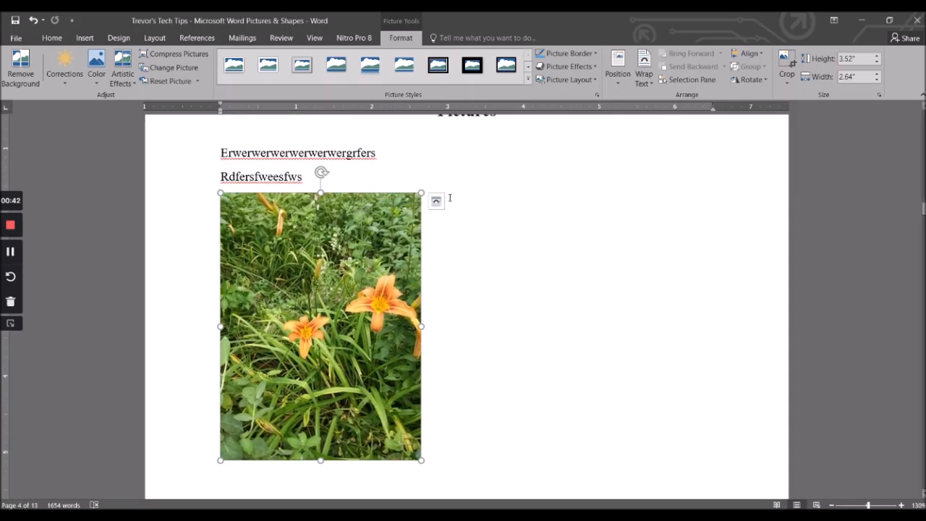
Stretch the lily picture out of proportion to about 4.46" by 3.96", and scale it down to about 2.24" by 1.99".
{"action": "scroll", "coordinate": [433, 298], "scroll_direction": "down", "scroll_amount": 1}
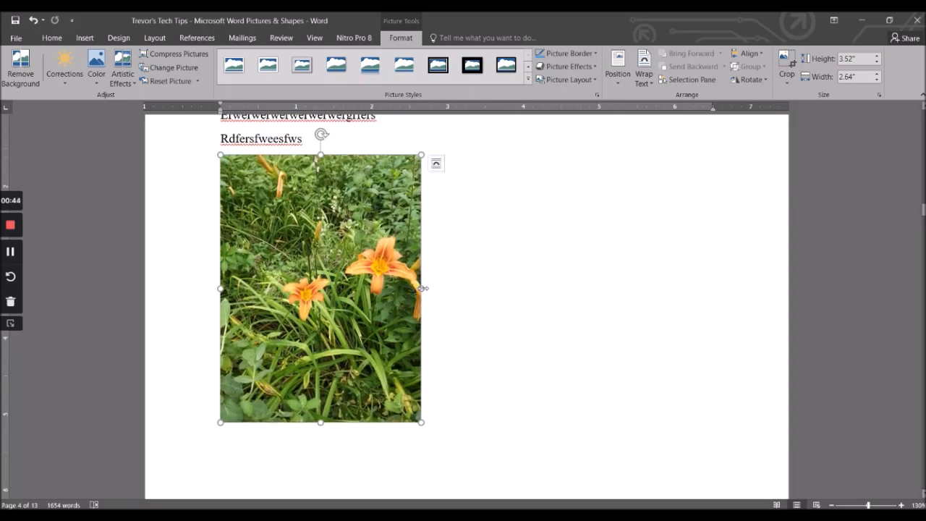
{"action": "scroll", "coordinate": [434, 391], "scroll_direction": "down", "scroll_amount": 2}
{"action": "left_click_drag", "start_coordinate": [423, 346], "coordinate": [519, 196]}
{"action": "left_click_drag", "start_coordinate": [371, 312], "coordinate": [362, 417]}
{"action": "scroll", "coordinate": [537, 278], "scroll_direction": "up", "scroll_amount": 3}
{"action": "scroll", "coordinate": [538, 278], "scroll_direction": "down", "scroll_amount": 3}
{"action": "scroll", "coordinate": [537, 278], "scroll_direction": "up", "scroll_amount": 2}
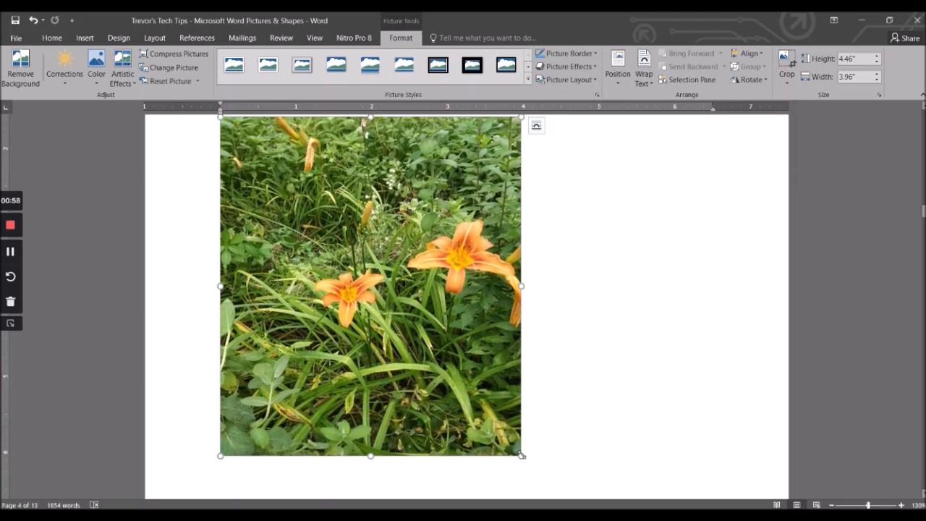
{"action": "left_click_drag", "start_coordinate": [522, 456], "coordinate": [372, 288]}
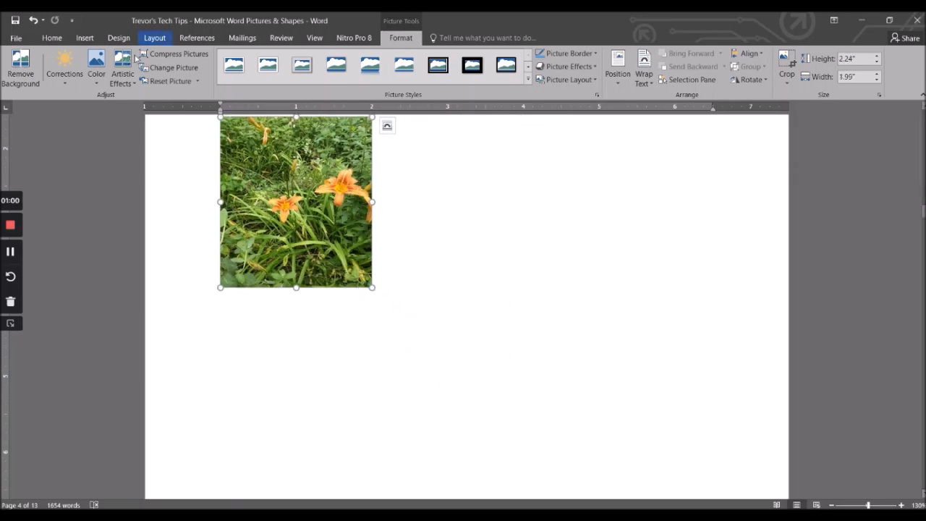
{"action": "left_click", "coordinate": [522, 286]}
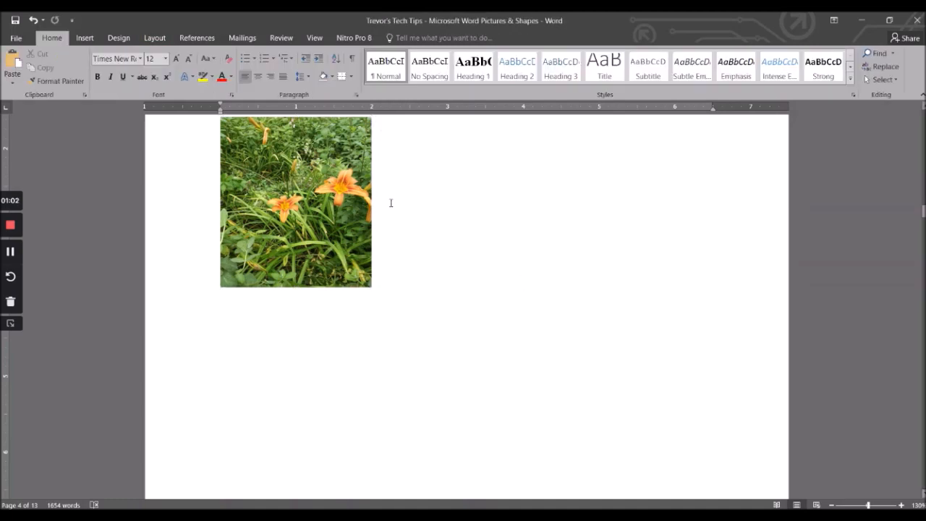
Open the Format Picture options for the lily picture, reset both the picture and its size, and close the options.
{"action": "left_click", "coordinate": [301, 201]}
{"action": "right_click", "coordinate": [301, 202]}
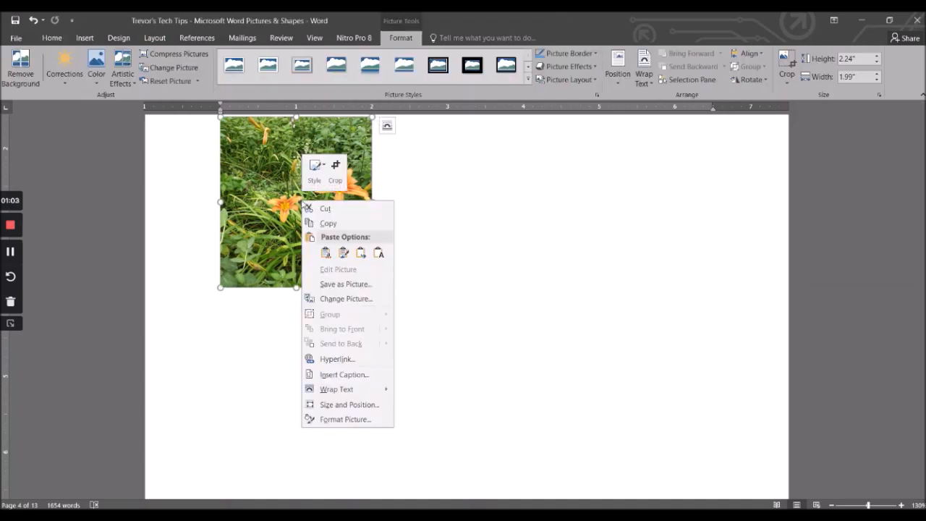
{"action": "left_click", "coordinate": [356, 420]}
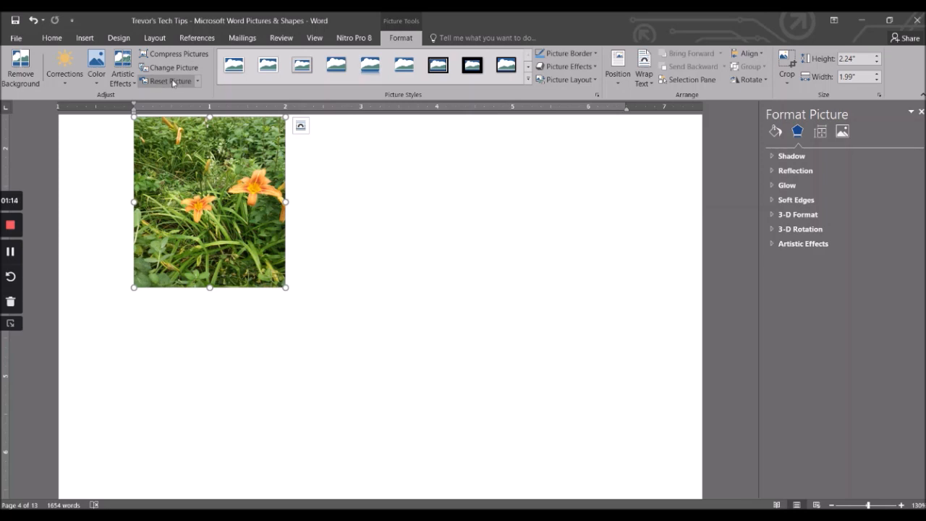
{"action": "left_click", "coordinate": [196, 81]}
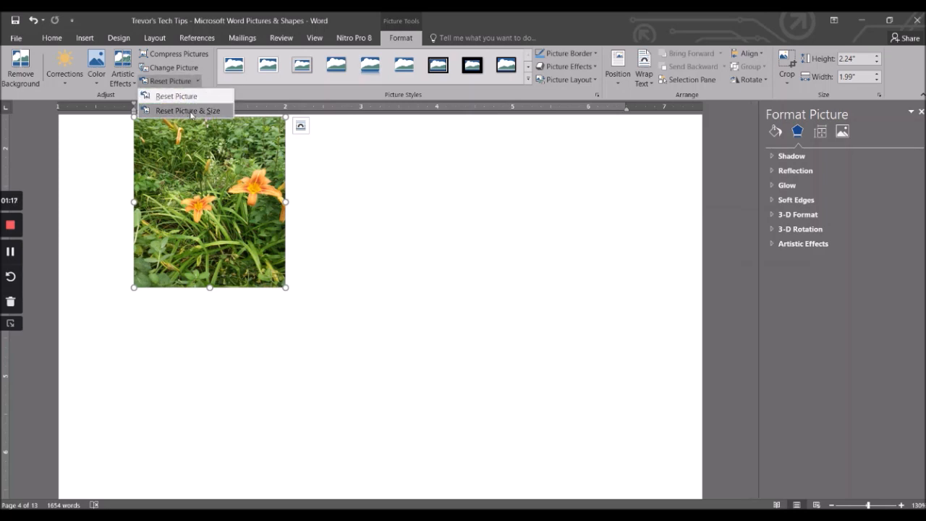
{"action": "left_click", "coordinate": [192, 111]}
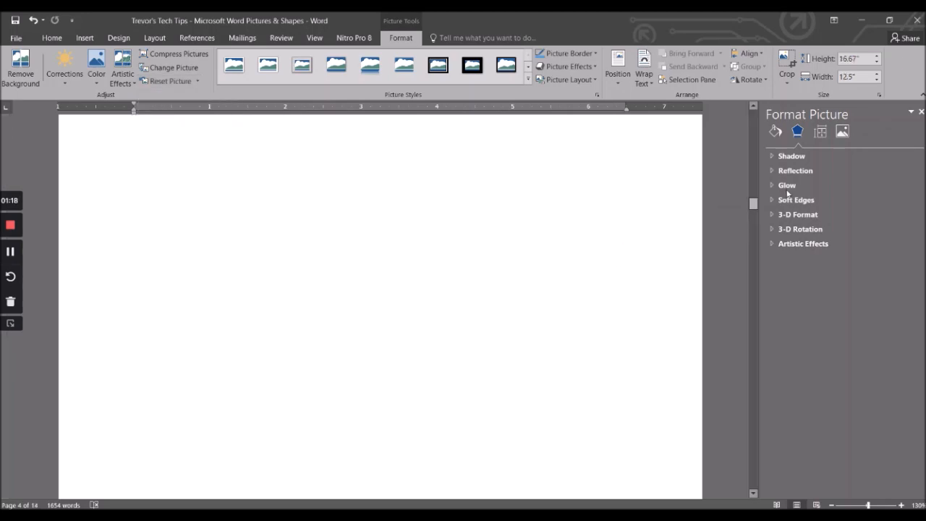
{"action": "left_click", "coordinate": [921, 113]}
Scale the oversized lily picture down from its upper corner to about 11.37" high by 8.53" wide.
{"action": "scroll", "coordinate": [615, 289], "scroll_direction": "up", "scroll_amount": 5}
{"action": "scroll", "coordinate": [604, 304], "scroll_direction": "down", "scroll_amount": 2}
{"action": "scroll", "coordinate": [593, 309], "scroll_direction": "up", "scroll_amount": 5}
{"action": "scroll", "coordinate": [589, 304], "scroll_direction": "down", "scroll_amount": 15}
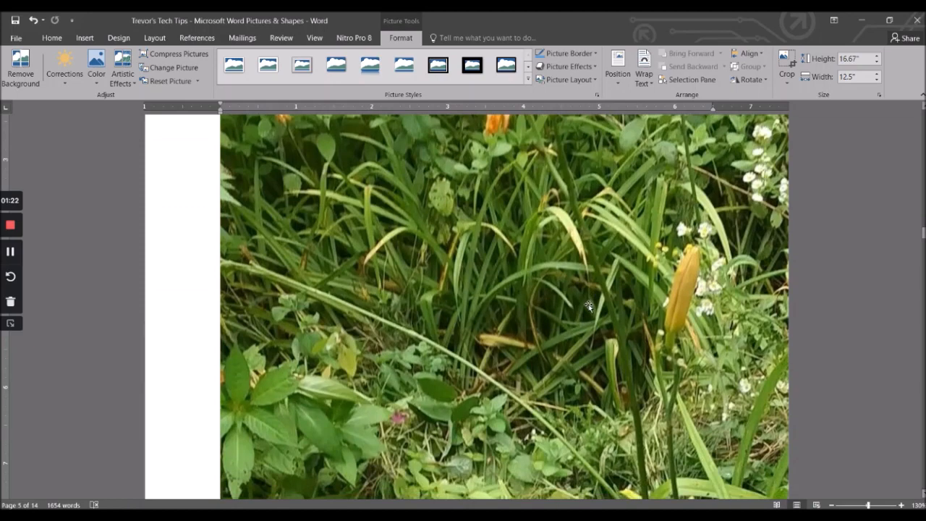
{"action": "scroll", "coordinate": [584, 295], "scroll_direction": "down", "scroll_amount": 1}
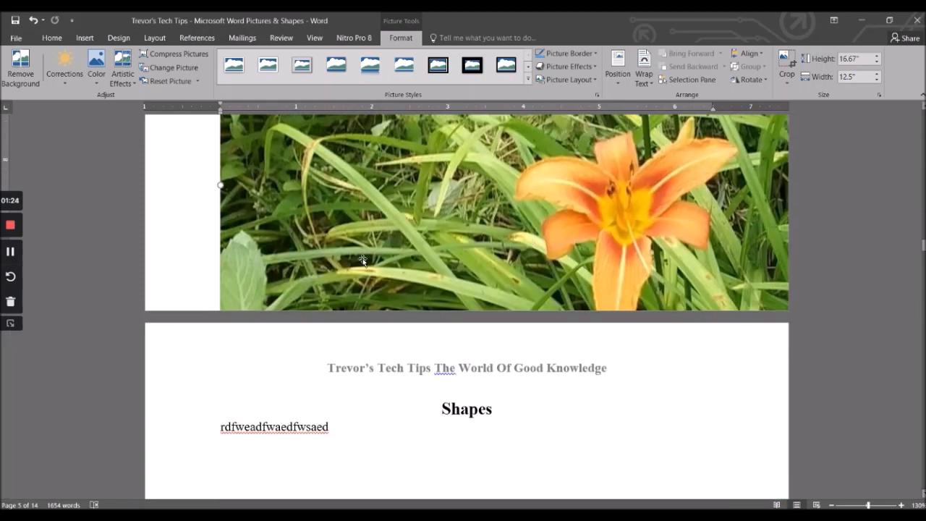
{"action": "scroll", "coordinate": [238, 257], "scroll_direction": "up", "scroll_amount": 15}
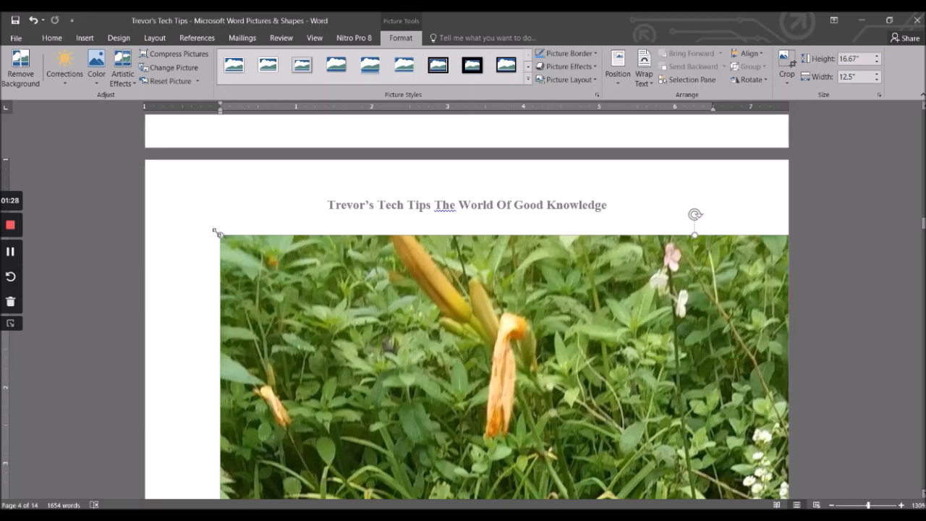
{"action": "left_click_drag", "start_coordinate": [217, 233], "coordinate": [353, 371]}
{"action": "scroll", "coordinate": [388, 330], "scroll_direction": "down", "scroll_amount": 10}
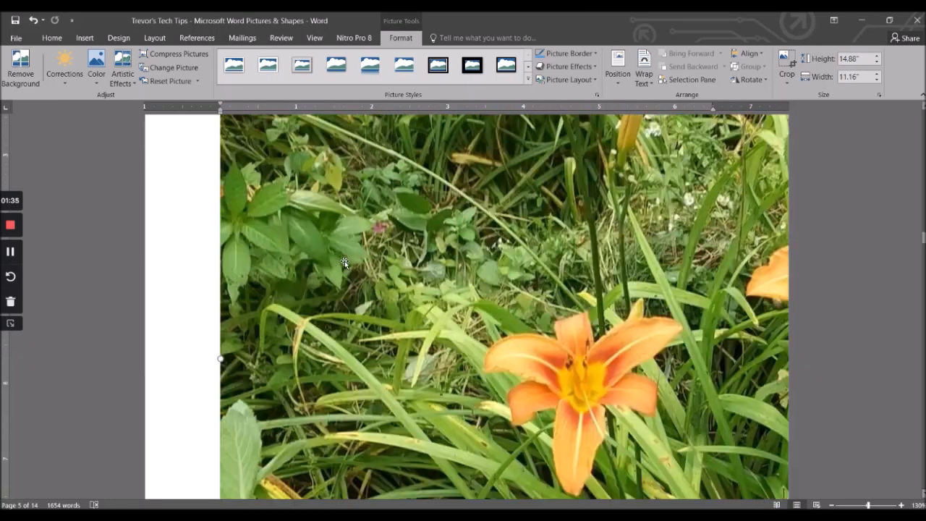
{"action": "scroll", "coordinate": [345, 261], "scroll_direction": "up", "scroll_amount": 10}
{"action": "left_click_drag", "start_coordinate": [217, 268], "coordinate": [420, 420]}
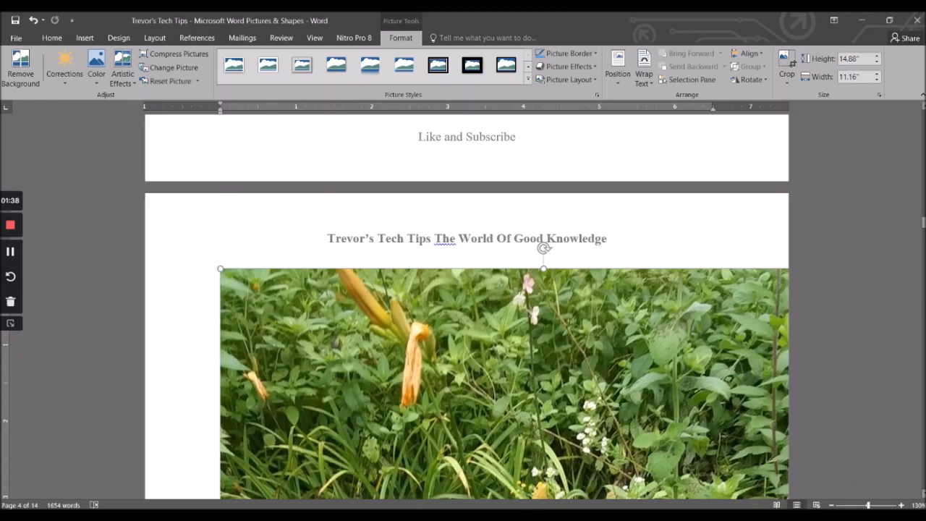
Shrink the lily picture further to about 6.92" high by 5.19" wide.
{"action": "scroll", "coordinate": [677, 369], "scroll_direction": "down", "scroll_amount": 10}
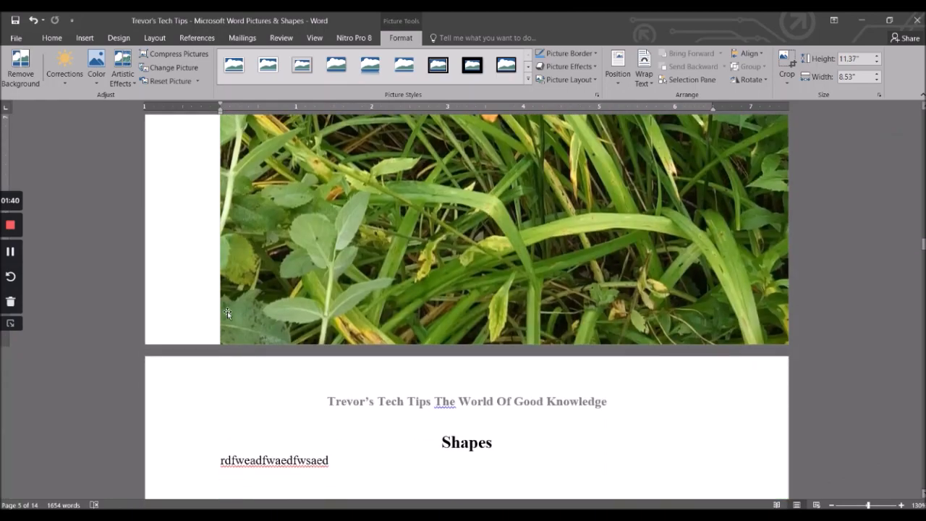
{"action": "scroll", "coordinate": [304, 211], "scroll_direction": "up", "scroll_amount": 5}
{"action": "scroll", "coordinate": [305, 211], "scroll_direction": "up", "scroll_amount": 5}
{"action": "left_click_drag", "start_coordinate": [218, 192], "coordinate": [533, 483]}
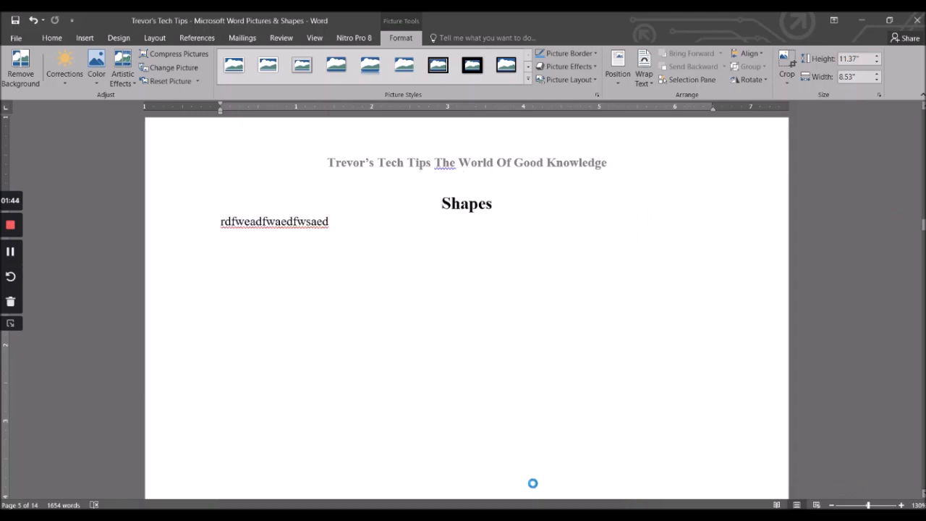
Reduce the lily picture proportionally from its lower corner to about 4.23" high by 3.17" wide.
{"action": "scroll", "coordinate": [524, 389], "scroll_direction": "down", "scroll_amount": 5}
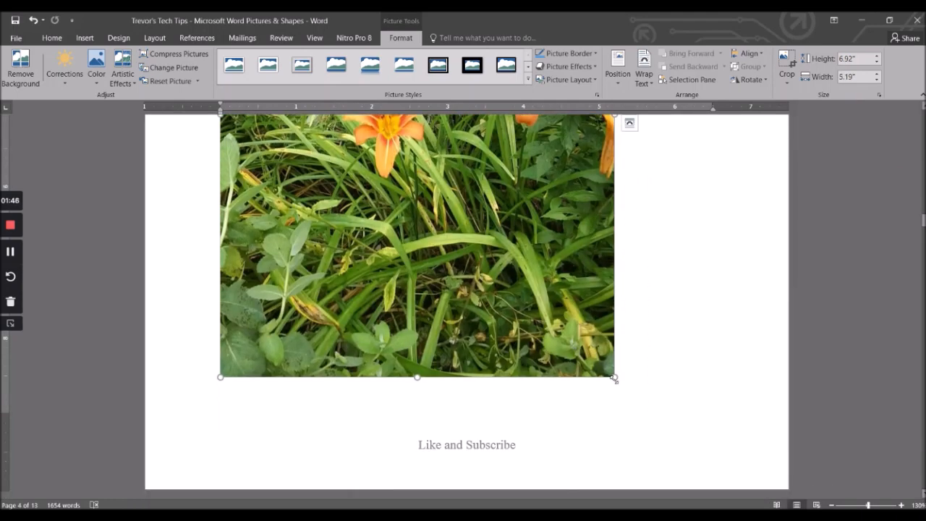
{"action": "left_click_drag", "start_coordinate": [614, 377], "coordinate": [526, 260]}
{"action": "scroll", "coordinate": [374, 209], "scroll_direction": "up", "scroll_amount": 3}
{"action": "scroll", "coordinate": [449, 304], "scroll_direction": "down", "scroll_amount": 6}
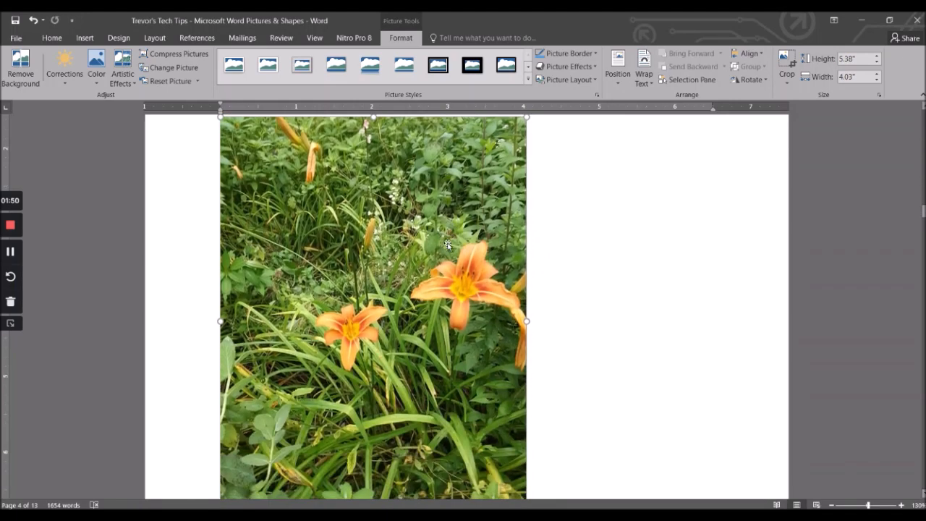
{"action": "left_click_drag", "start_coordinate": [526, 411], "coordinate": [462, 325]}
{"action": "scroll", "coordinate": [486, 320], "scroll_direction": "up", "scroll_amount": 2}
{"action": "scroll", "coordinate": [486, 321], "scroll_direction": "down", "scroll_amount": 1}
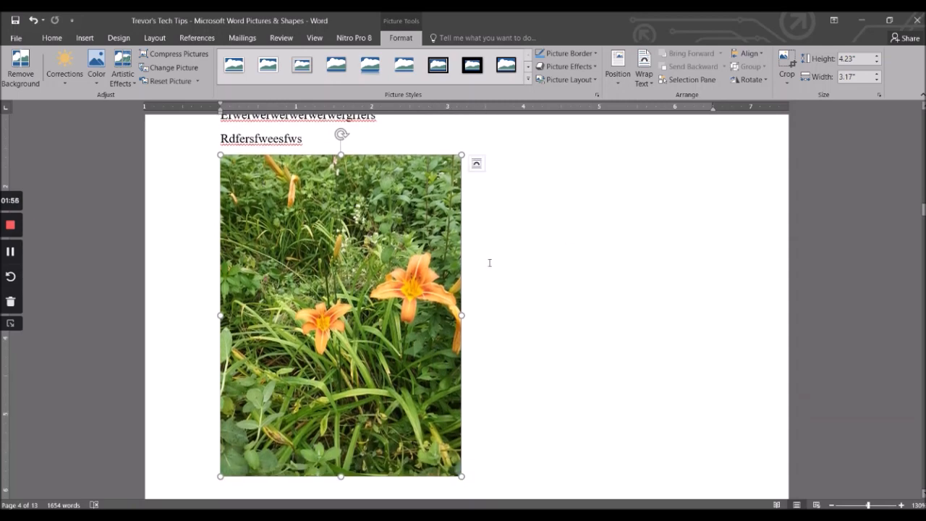
{"action": "scroll", "coordinate": [475, 255], "scroll_direction": "down", "scroll_amount": 1}
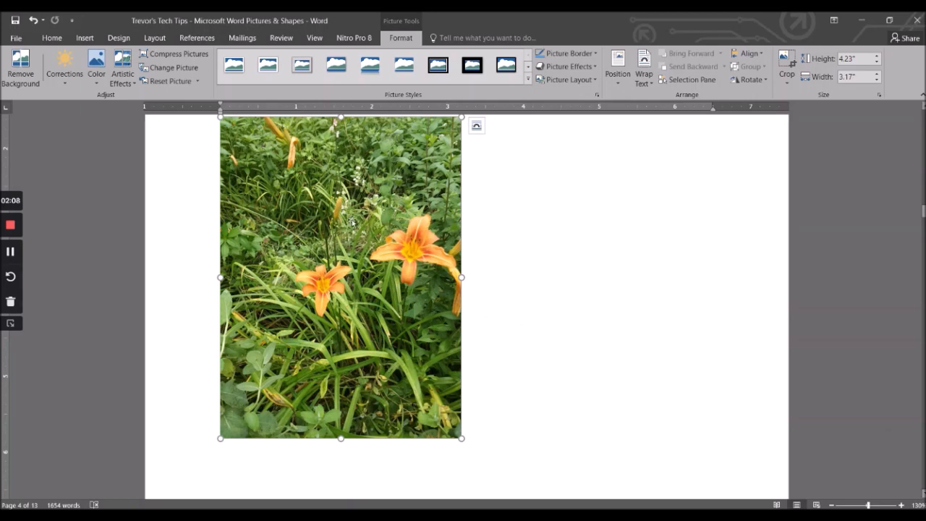
Enlarge the lily picture proportionally to about 5.63" high by 4.22" wide and deselect it.
{"action": "scroll", "coordinate": [340, 304], "scroll_direction": "up", "scroll_amount": 2}
{"action": "mouse_move", "coordinate": [216, 192]}
{"action": "left_mouse_down"}
{"action": "mouse_move", "coordinate": [239, 207]}
{"action": "mouse_move", "coordinate": [173, 160]}
{"action": "mouse_move", "coordinate": [247, 228]}
{"action": "mouse_move", "coordinate": [221, 194]}
{"action": "left_mouse_up"}
{"action": "scroll", "coordinate": [391, 234], "scroll_direction": "down", "scroll_amount": 3}
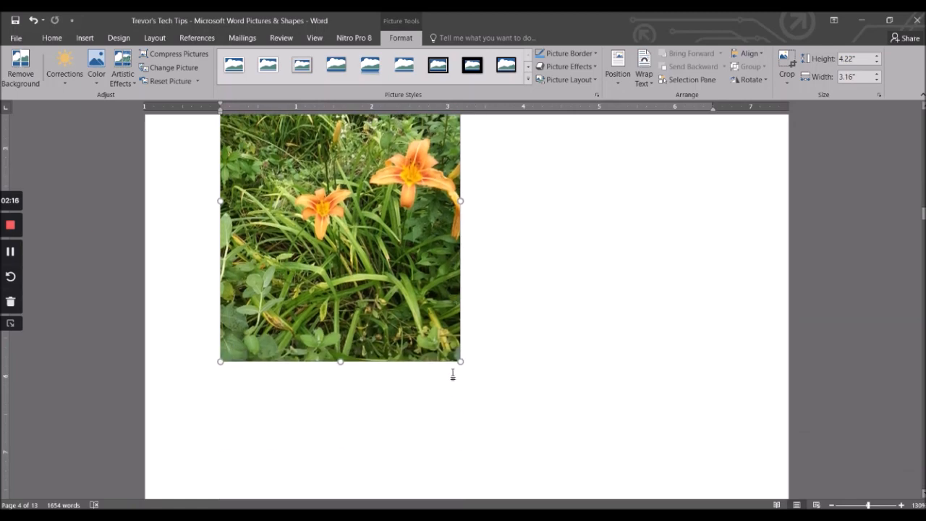
{"action": "left_click_drag", "start_coordinate": [459, 363], "coordinate": [537, 407]}
{"action": "scroll", "coordinate": [568, 356], "scroll_direction": "up", "scroll_amount": 5}
{"action": "left_click", "coordinate": [626, 309]}
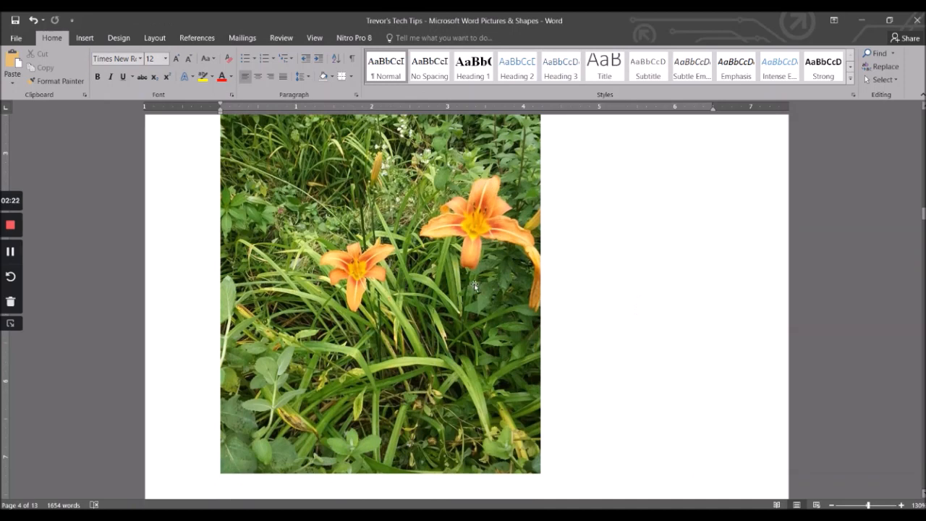
Crop the lily picture around the two flowers to about 2.54" high by 3.3" wide and deselect it.
{"action": "left_click", "coordinate": [439, 243]}
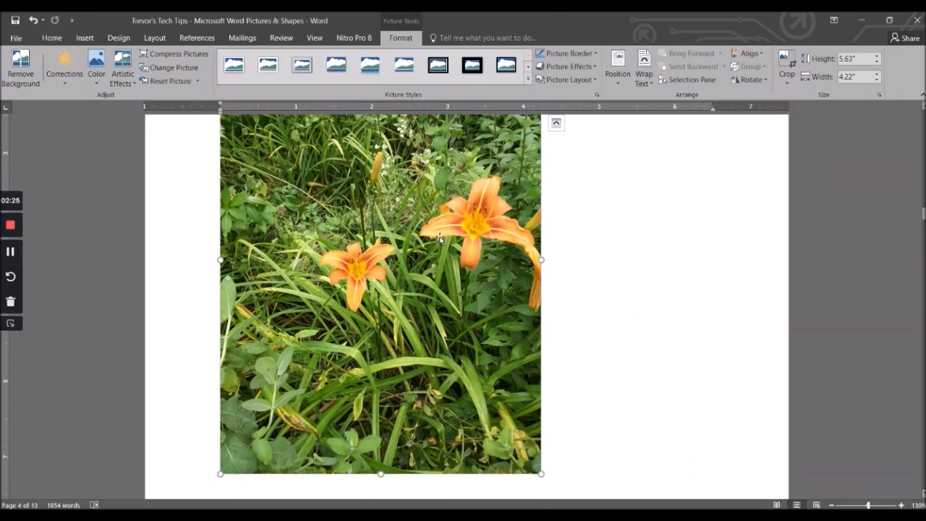
{"action": "scroll", "coordinate": [449, 237], "scroll_direction": "up", "scroll_amount": 3}
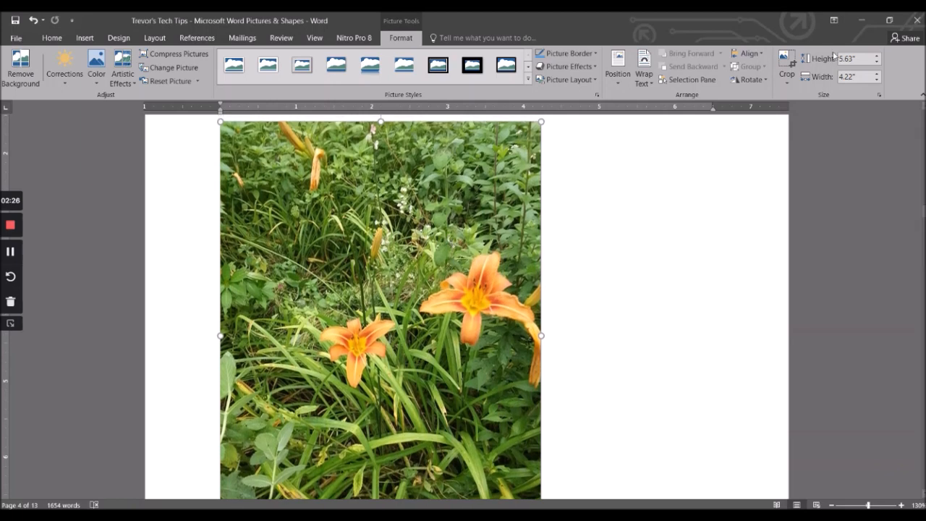
{"action": "left_click", "coordinate": [787, 61]}
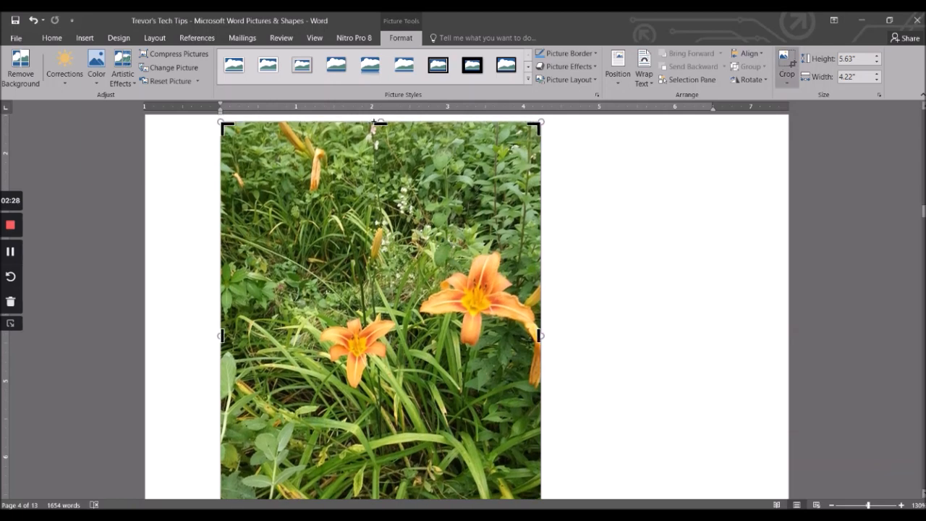
{"action": "left_click_drag", "start_coordinate": [374, 123], "coordinate": [375, 217]}
{"action": "left_click_drag", "start_coordinate": [225, 427], "coordinate": [293, 314]}
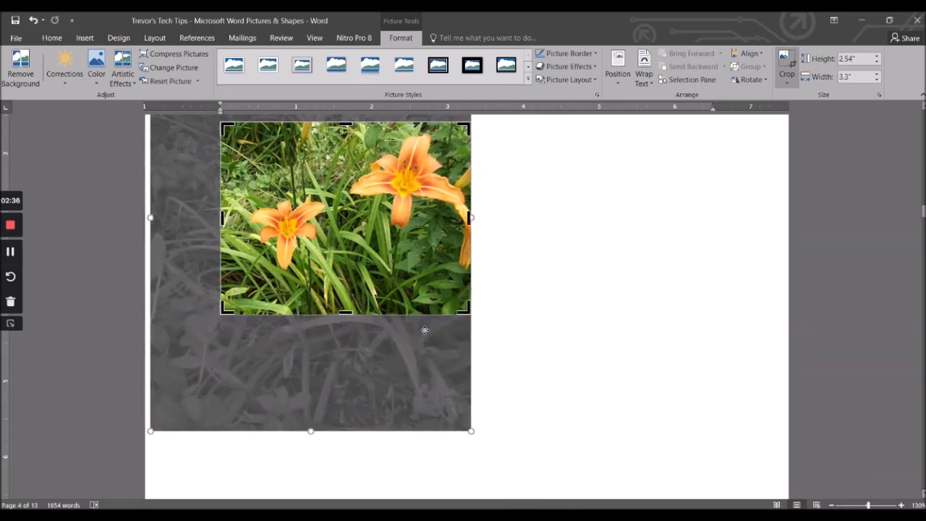
{"action": "left_click", "coordinate": [518, 305]}
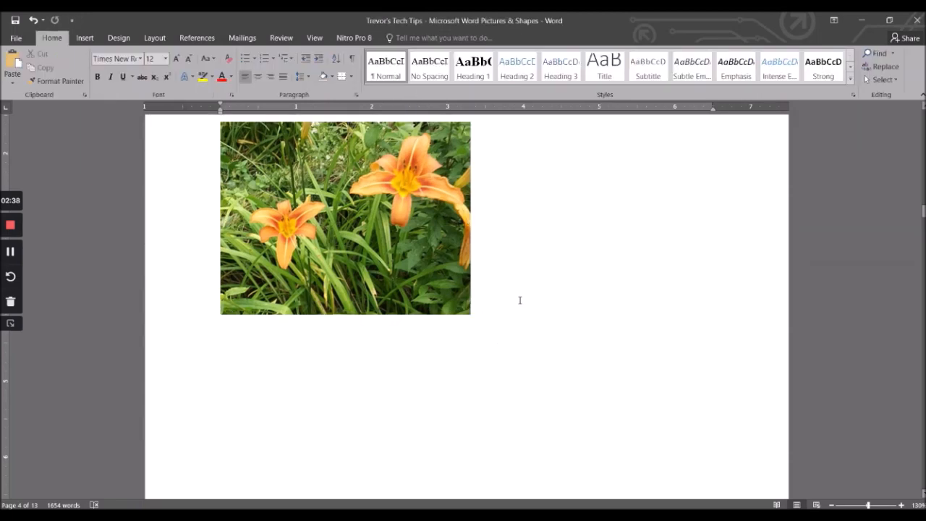
Crop slightly more off the upper and left edges of the lily picture, to about 2.42" high by 3.04" wide.
{"action": "left_click", "coordinate": [423, 250]}
{"action": "scroll", "coordinate": [492, 272], "scroll_direction": "up", "scroll_amount": 2}
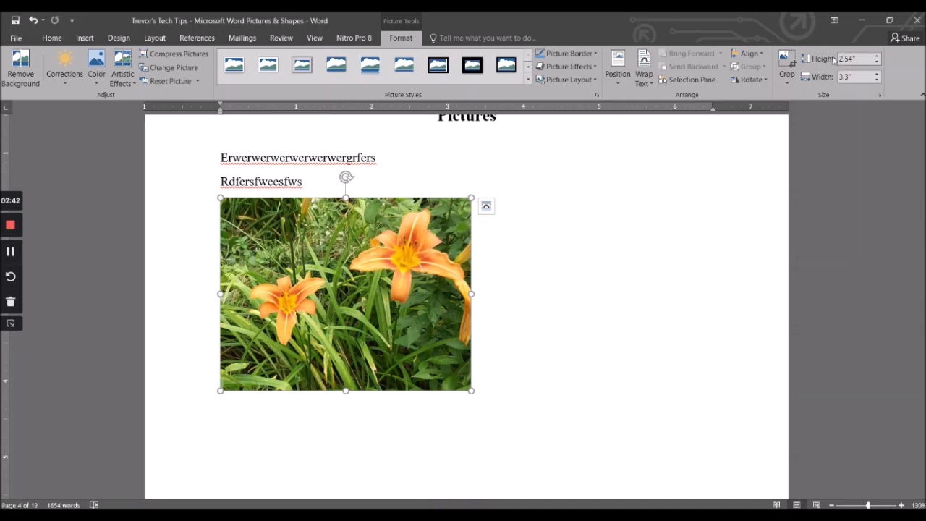
{"action": "left_click", "coordinate": [786, 79]}
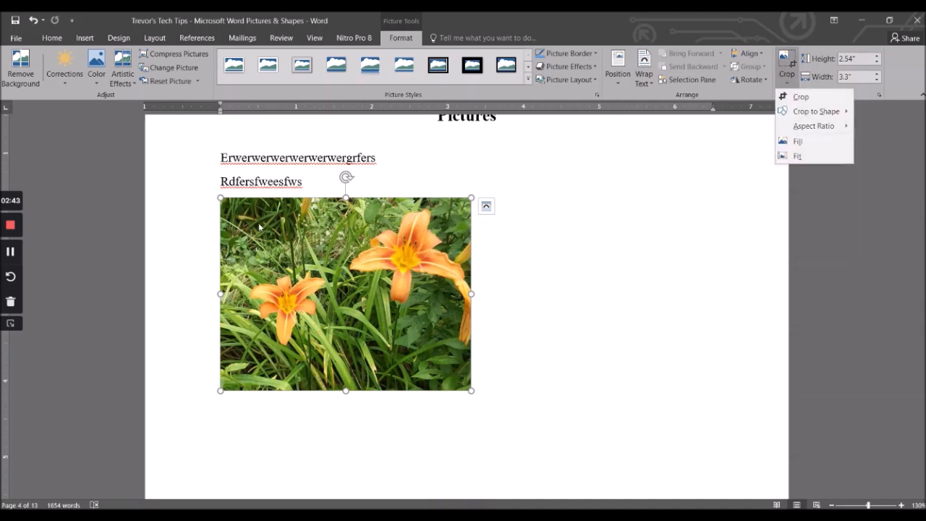
{"action": "left_click", "coordinate": [799, 97]}
{"action": "left_click_drag", "start_coordinate": [344, 199], "coordinate": [343, 207]}
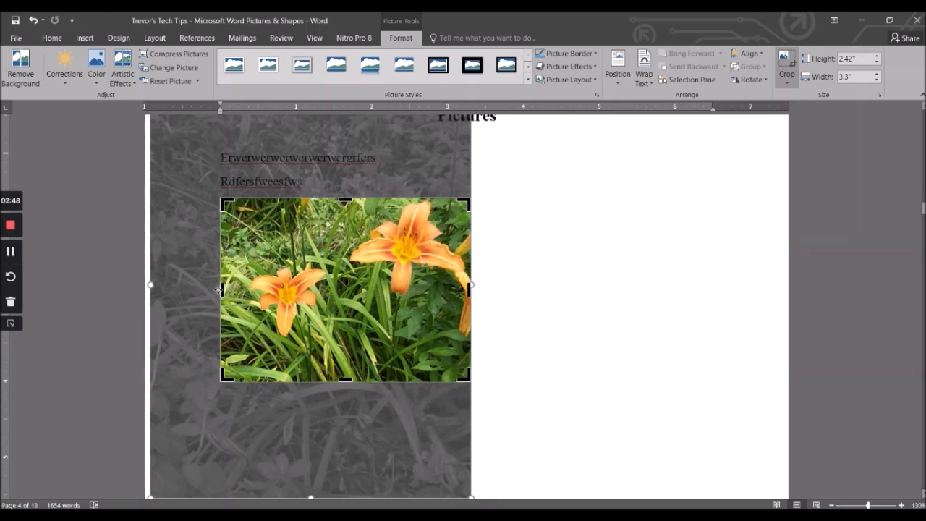
{"action": "left_click_drag", "start_coordinate": [221, 288], "coordinate": [240, 288]}
{"action": "left_click", "coordinate": [526, 362]}
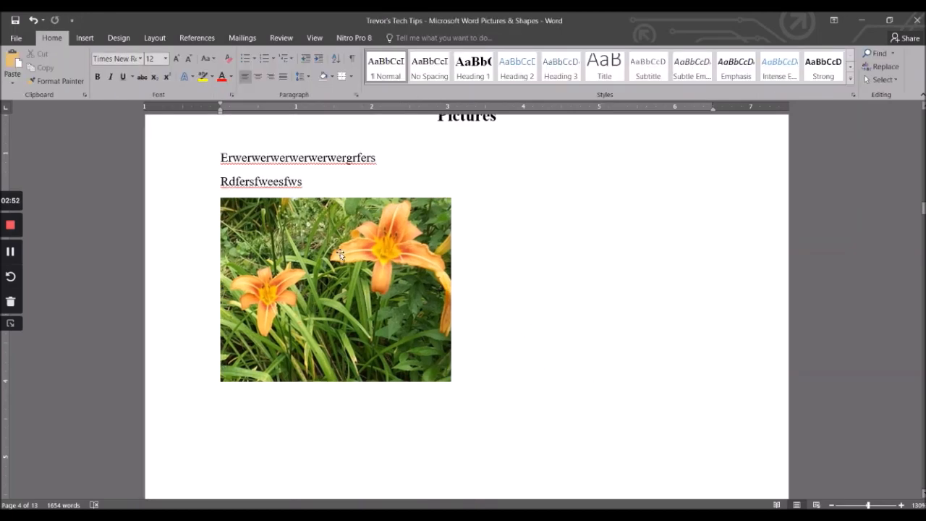
Resize the cropped lily picture through its size values to 2.55" high by 3.2" wide.
{"action": "left_click", "coordinate": [279, 239]}
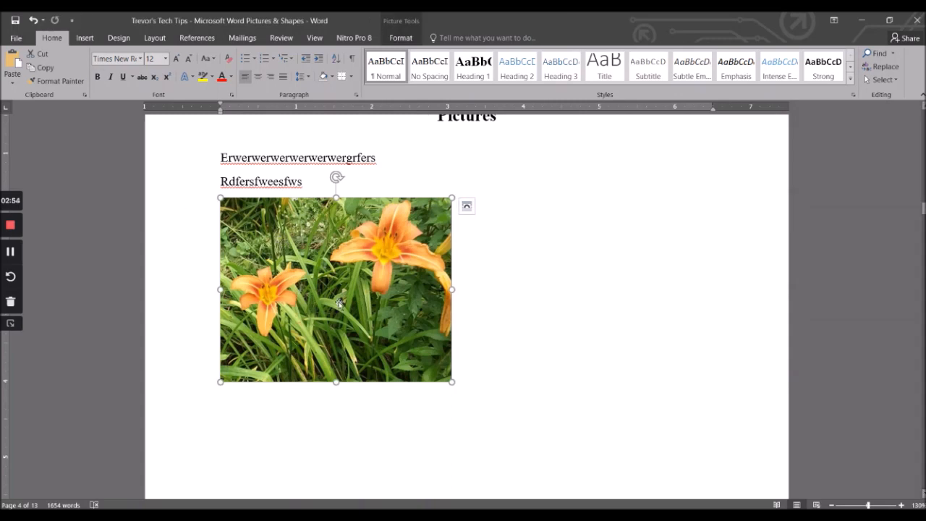
{"action": "left_click", "coordinate": [536, 282]}
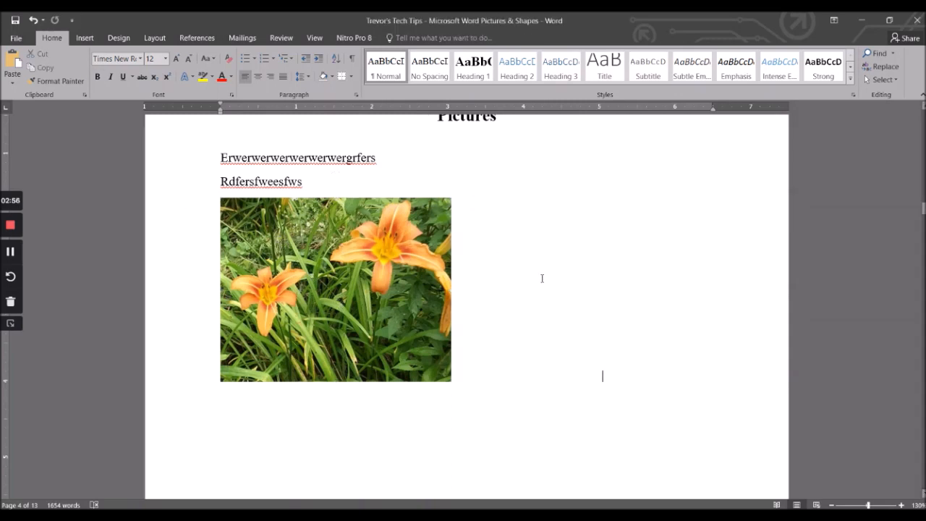
{"action": "left_click", "coordinate": [320, 301]}
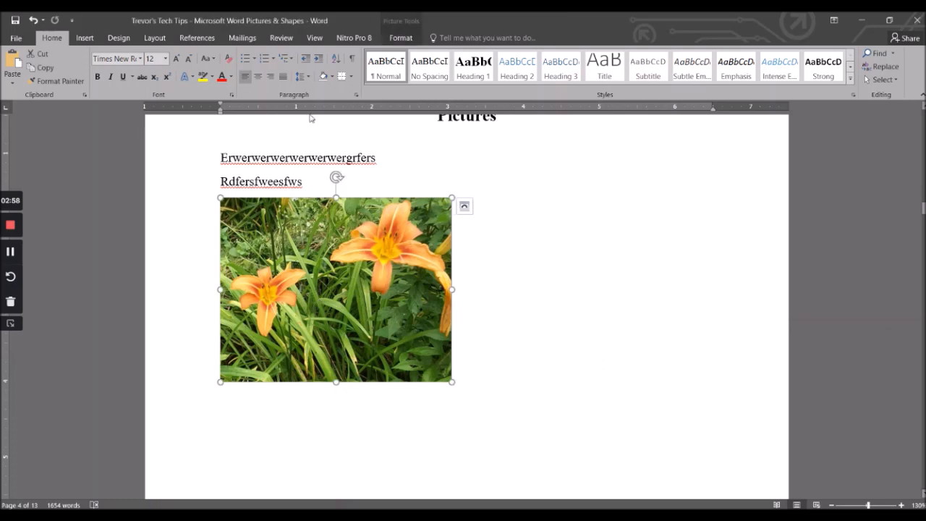
{"action": "left_click", "coordinate": [395, 39]}
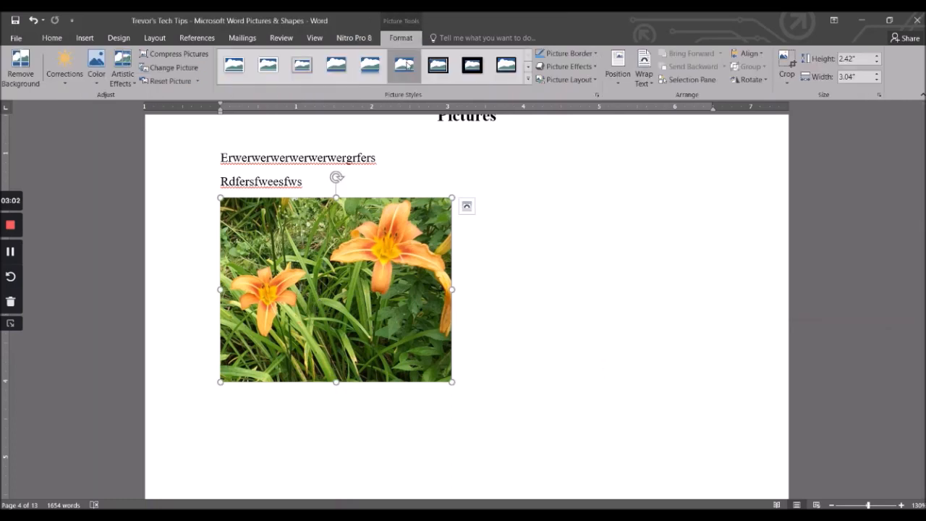
{"action": "left_click_drag", "start_coordinate": [879, 59], "coordinate": [879, 76]}
{"action": "left_click", "coordinate": [878, 66]}
{"action": "left_click", "coordinate": [878, 74]}
{"action": "left_click", "coordinate": [878, 74]}
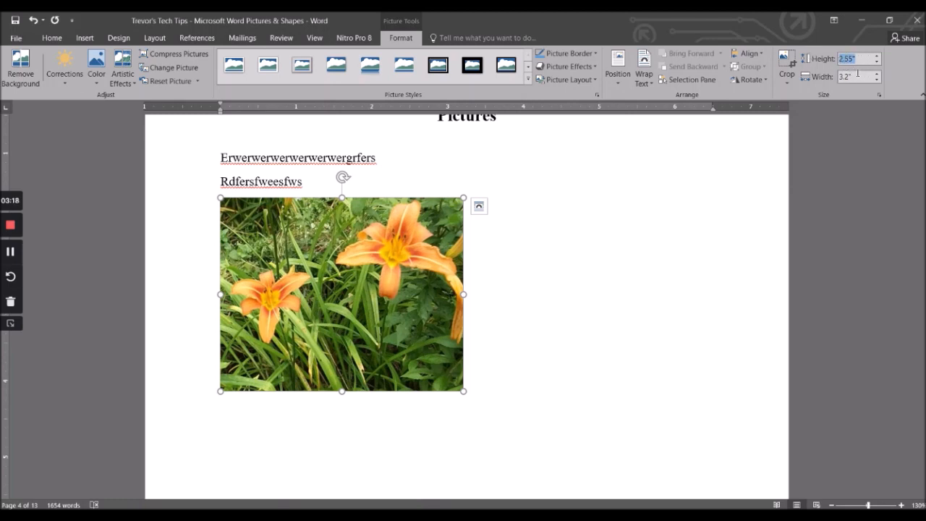
{"action": "left_click", "coordinate": [614, 384]}
Try several brightness and contrast corrections on the lily picture, ending with a slightly darker preset at normal contrast.
{"action": "left_click", "coordinate": [388, 297]}
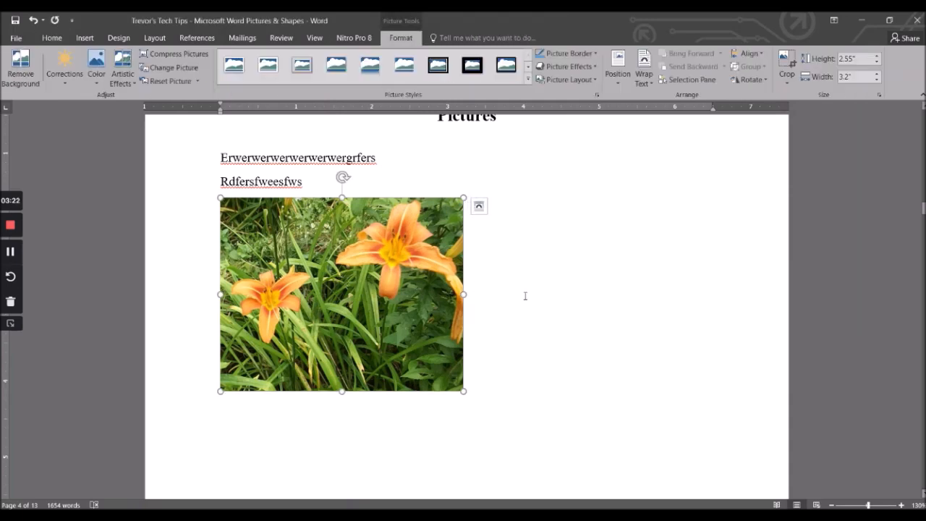
{"action": "left_click", "coordinate": [642, 314]}
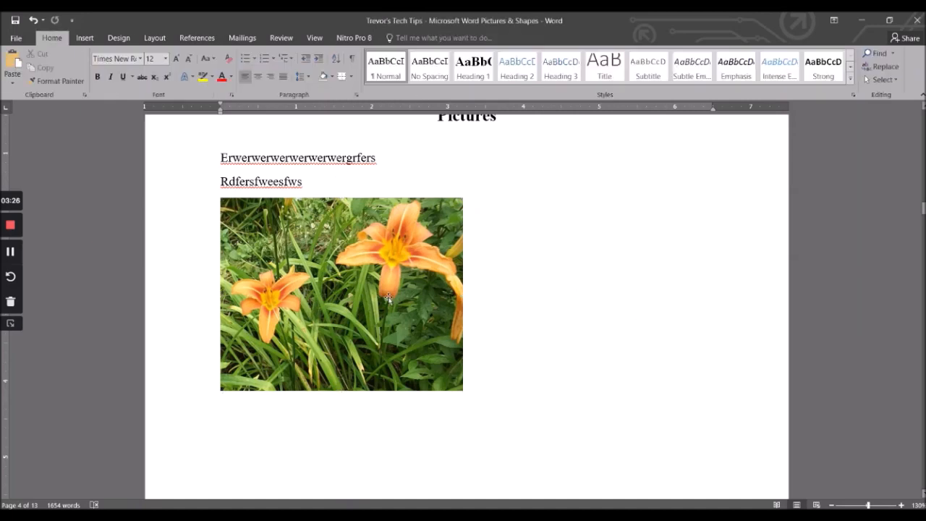
{"action": "left_click", "coordinate": [389, 299]}
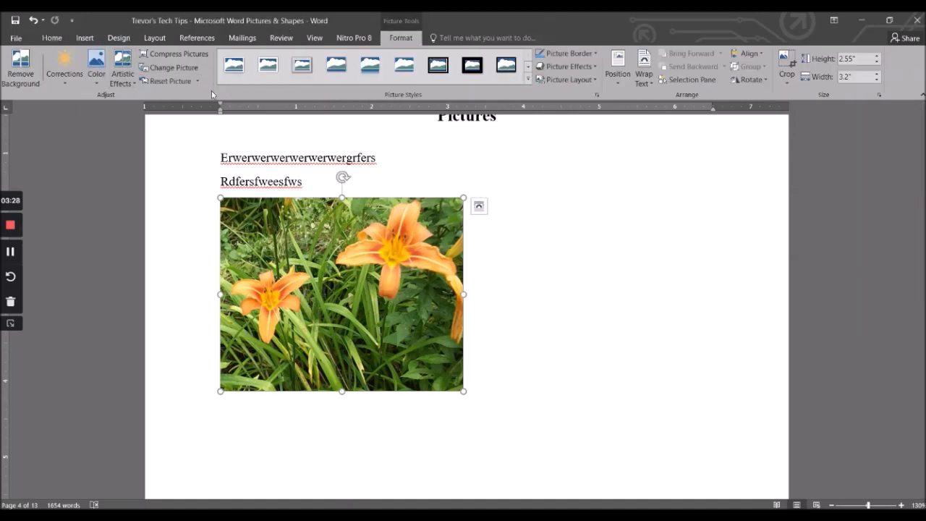
{"action": "left_click", "coordinate": [64, 86]}
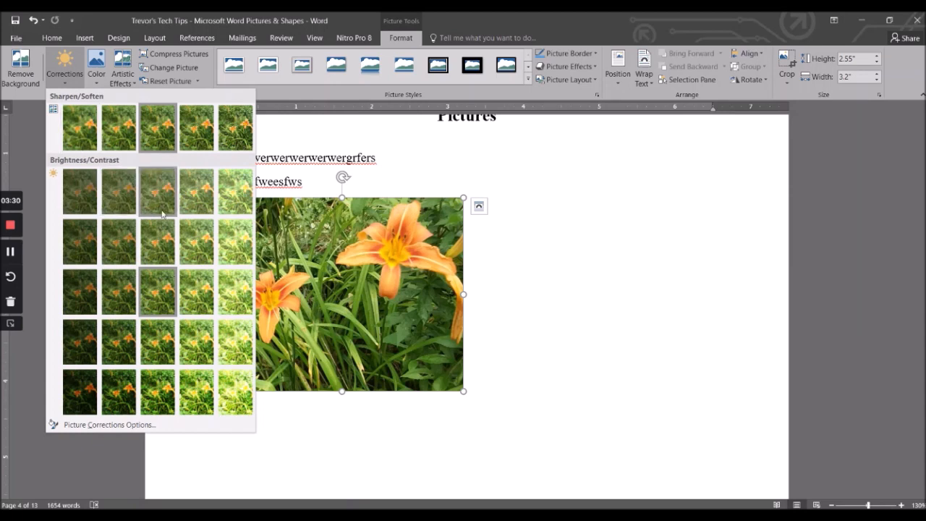
{"action": "left_click", "coordinate": [201, 312]}
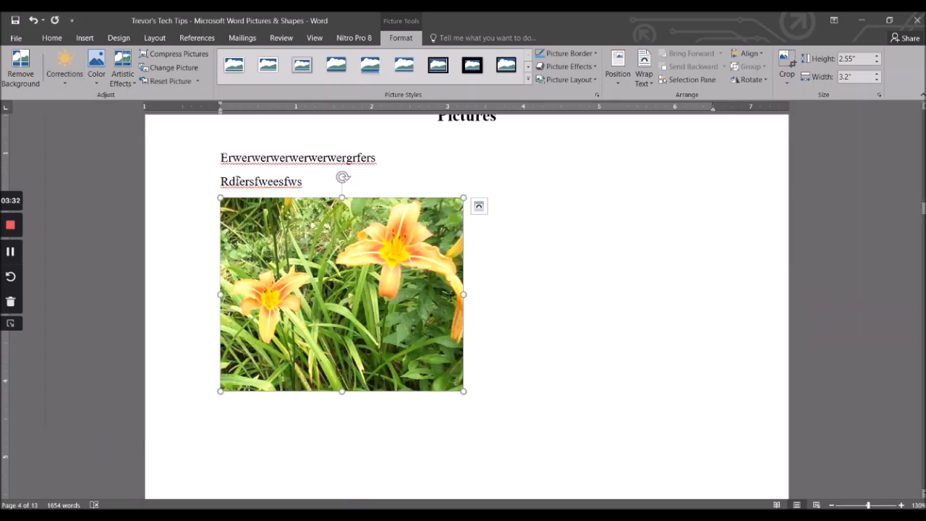
{"action": "left_click", "coordinate": [71, 87]}
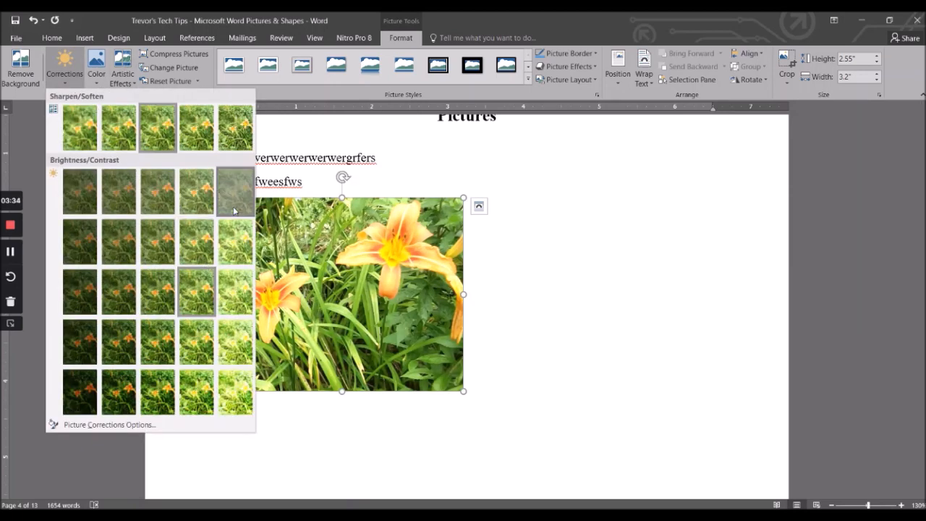
{"action": "left_click", "coordinate": [155, 171]}
{"action": "left_click", "coordinate": [64, 76]}
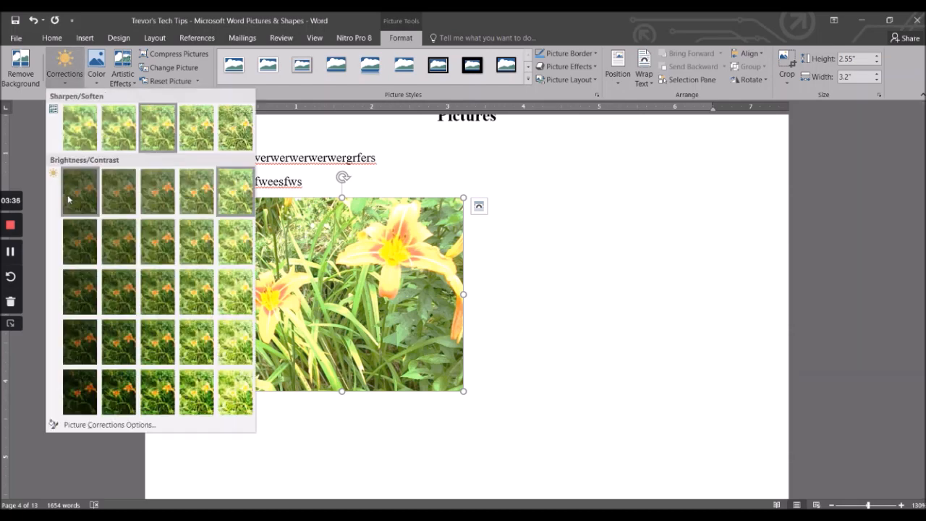
{"action": "left_click", "coordinate": [184, 241]}
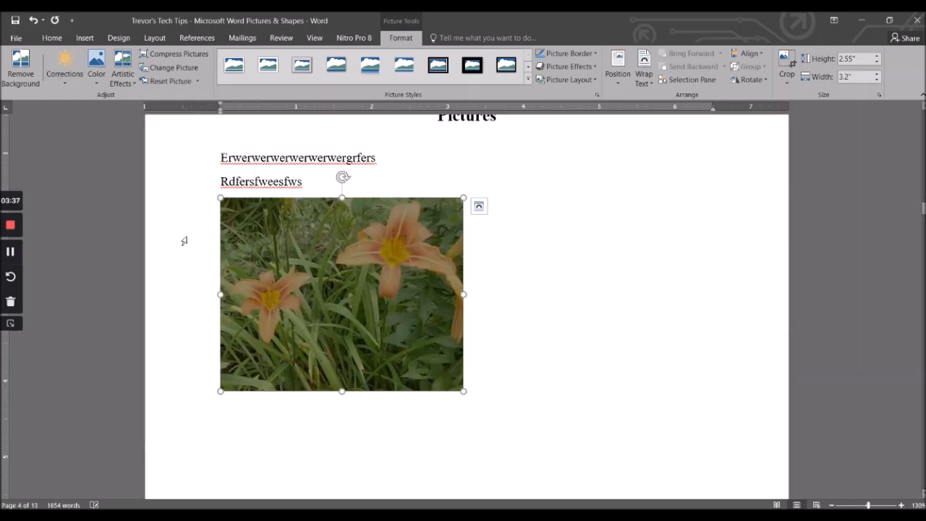
{"action": "left_click", "coordinate": [65, 76]}
{"action": "left_click", "coordinate": [118, 273]}
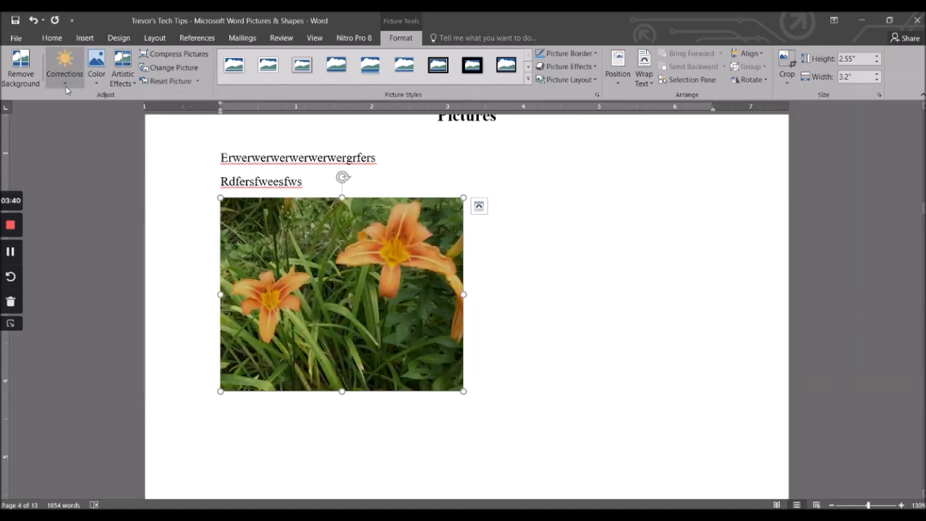
Try recoloring the lily picture with the light blue accent variant and undo the recolor.
{"action": "left_click", "coordinate": [96, 65]}
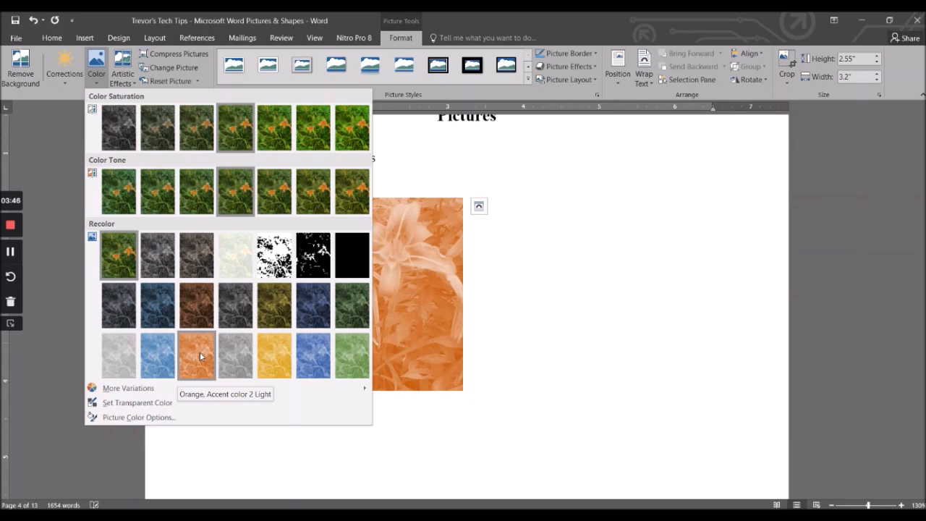
{"action": "left_click", "coordinate": [164, 354]}
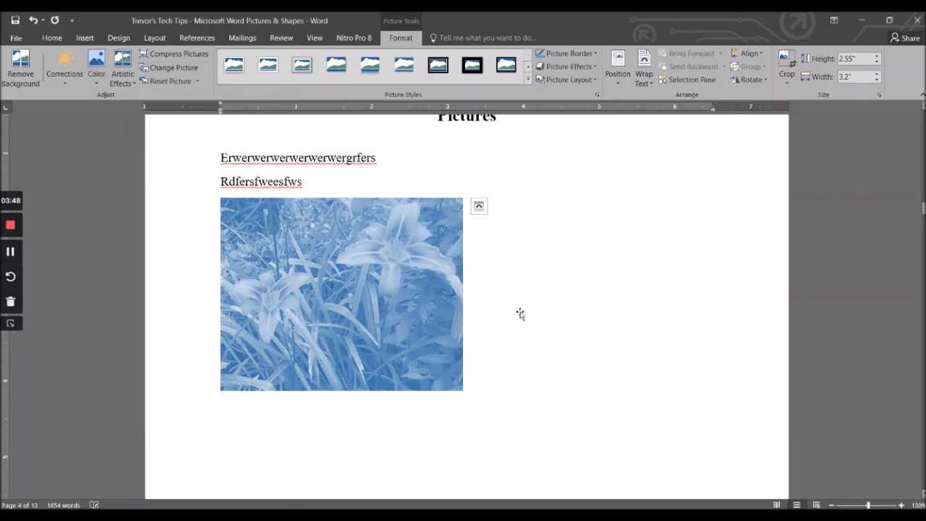
{"action": "left_click", "coordinate": [521, 335]}
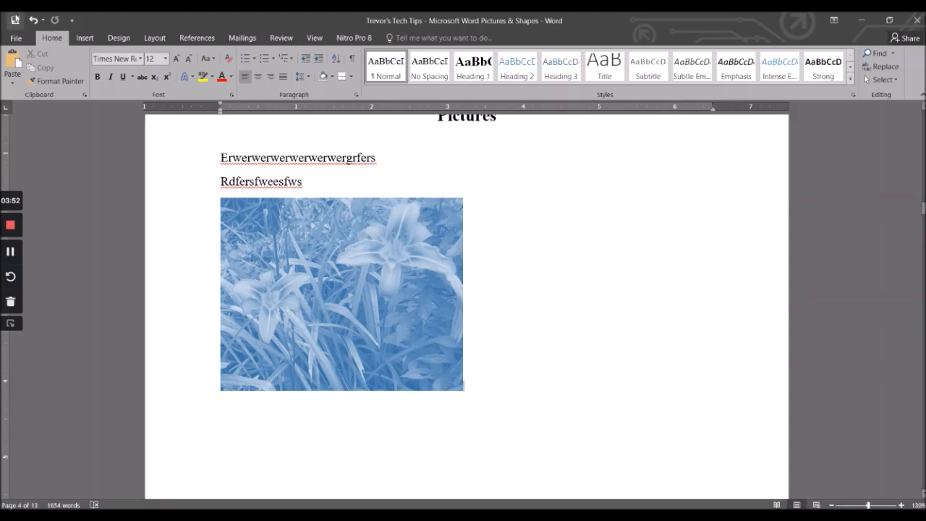
{"action": "left_click", "coordinate": [33, 20]}
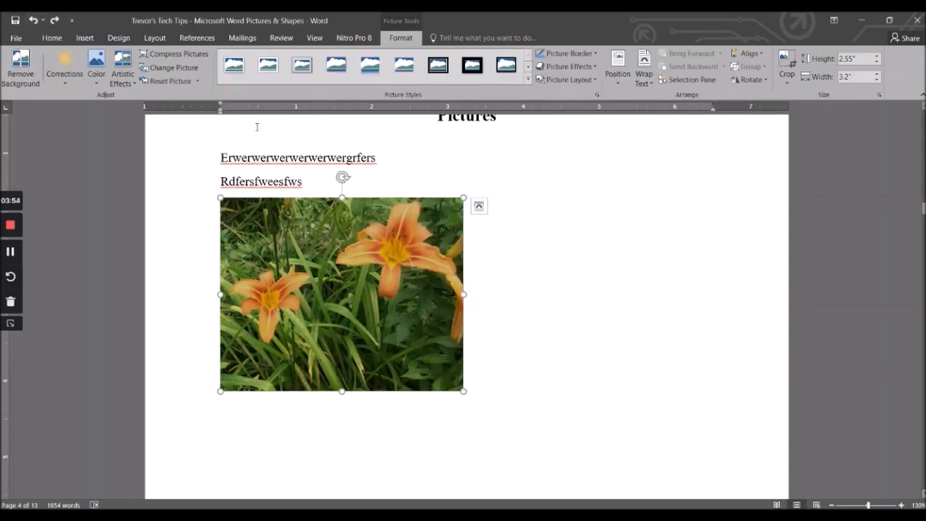
Apply the Light Screen artistic effect to the lily picture, deselect it and select it again.
{"action": "left_click", "coordinate": [133, 86]}
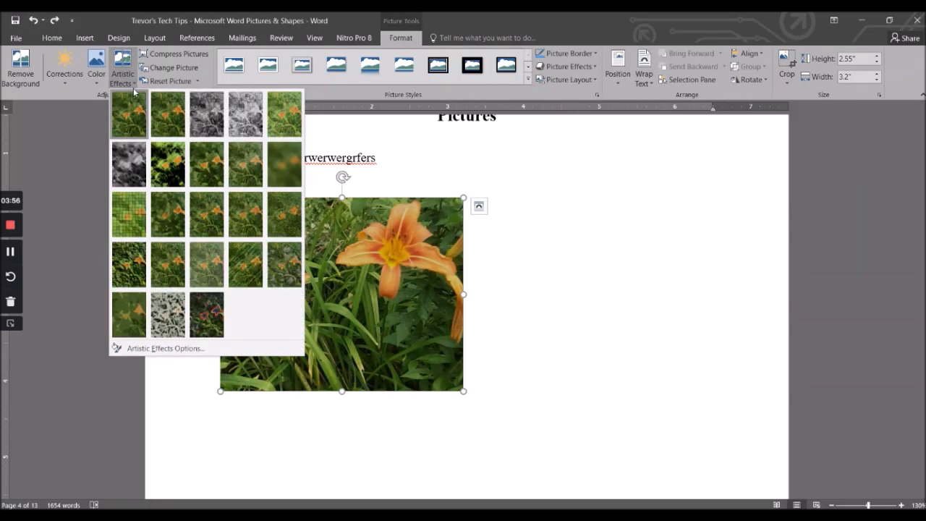
{"action": "left_click", "coordinate": [133, 220]}
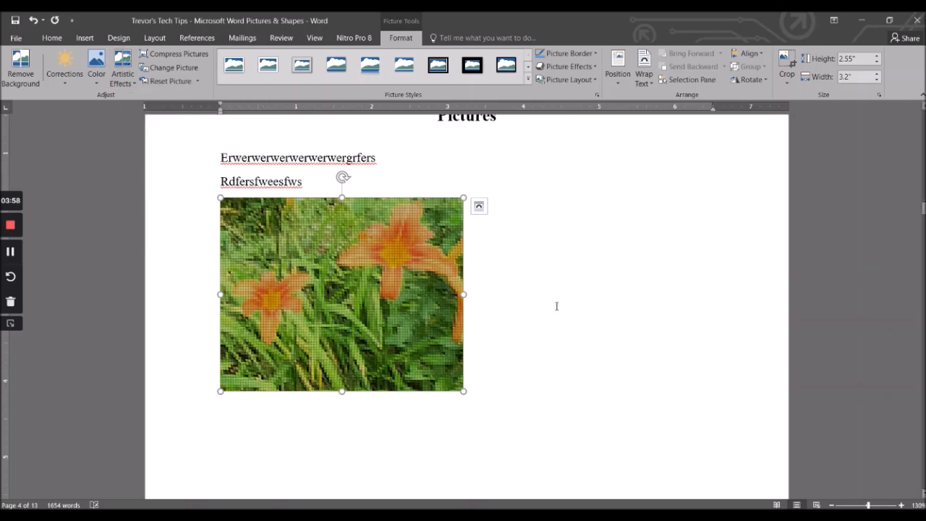
{"action": "left_click", "coordinate": [523, 289]}
{"action": "left_click", "coordinate": [357, 258]}
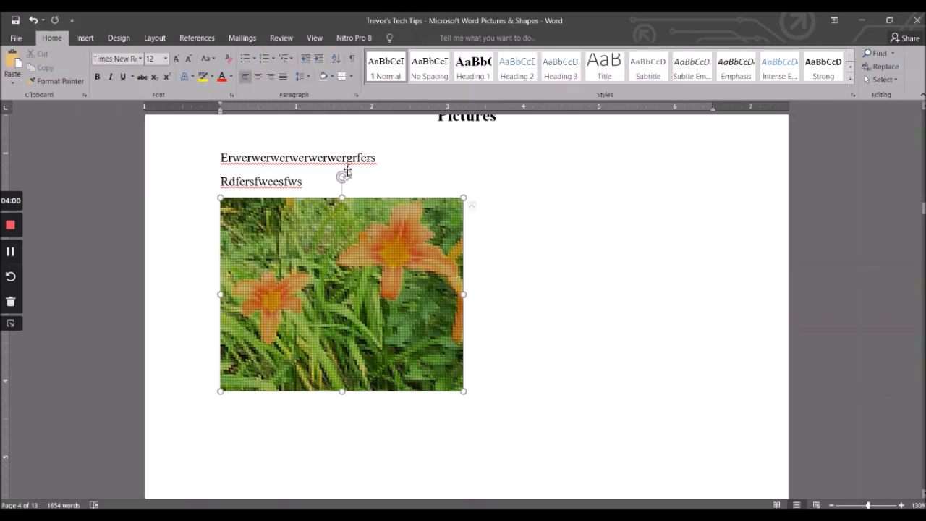
Try a smooth diagonal-stroke effect and a dark glowing-edges effect on the lily picture, and undo the artistic effects.
{"action": "left_click", "coordinate": [133, 85]}
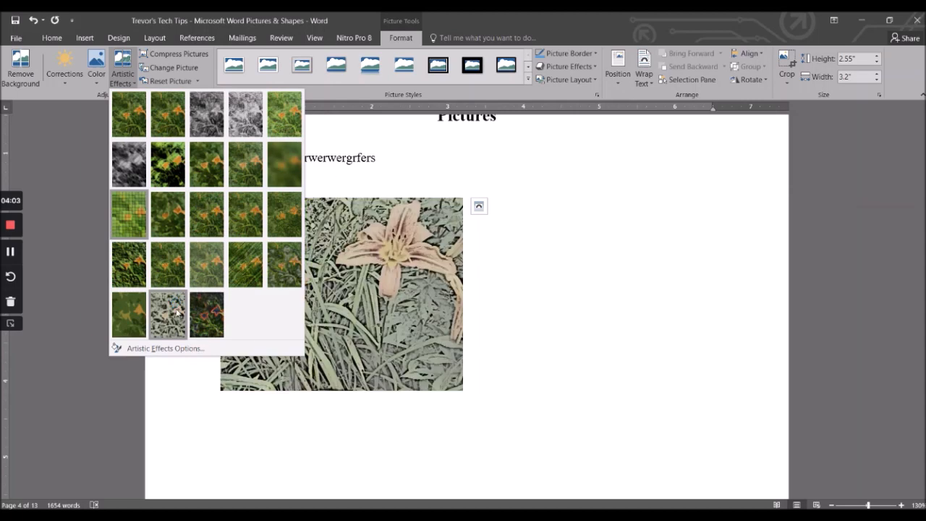
{"action": "left_click", "coordinate": [242, 267]}
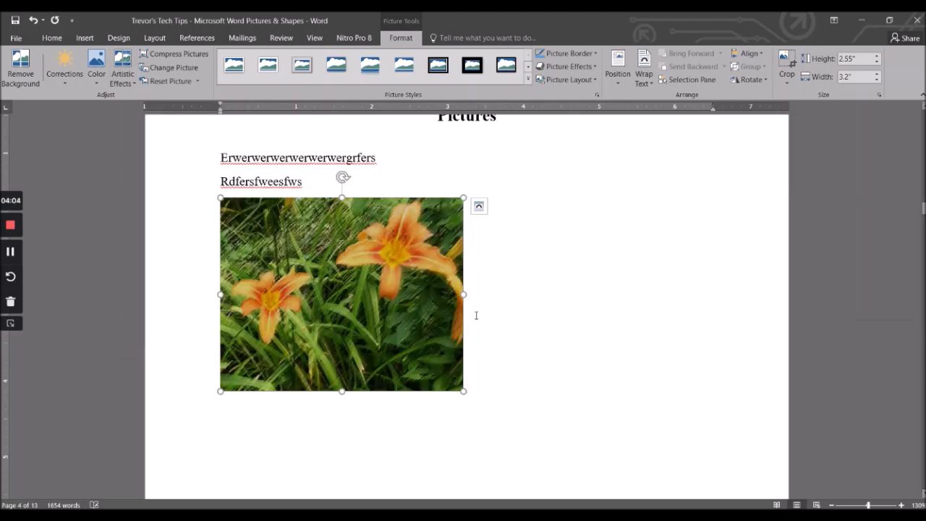
{"action": "left_click", "coordinate": [123, 73]}
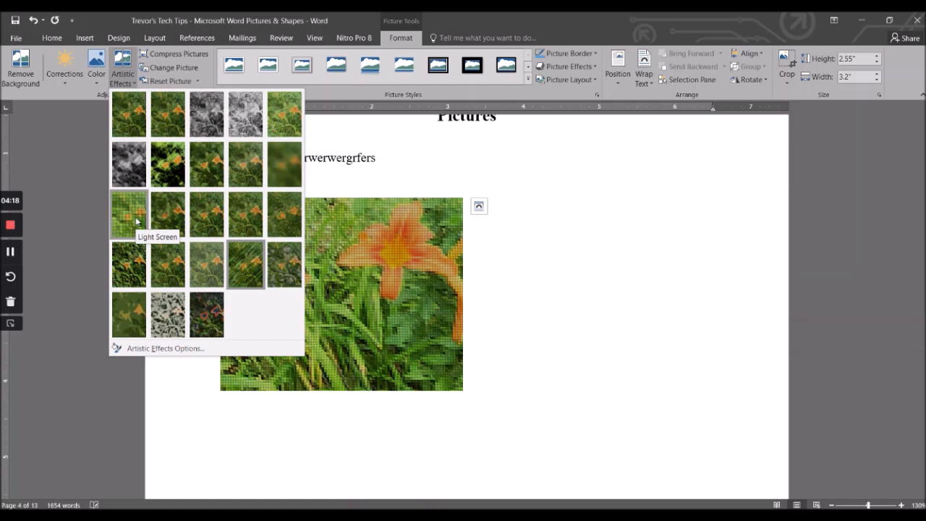
{"action": "left_click", "coordinate": [205, 311]}
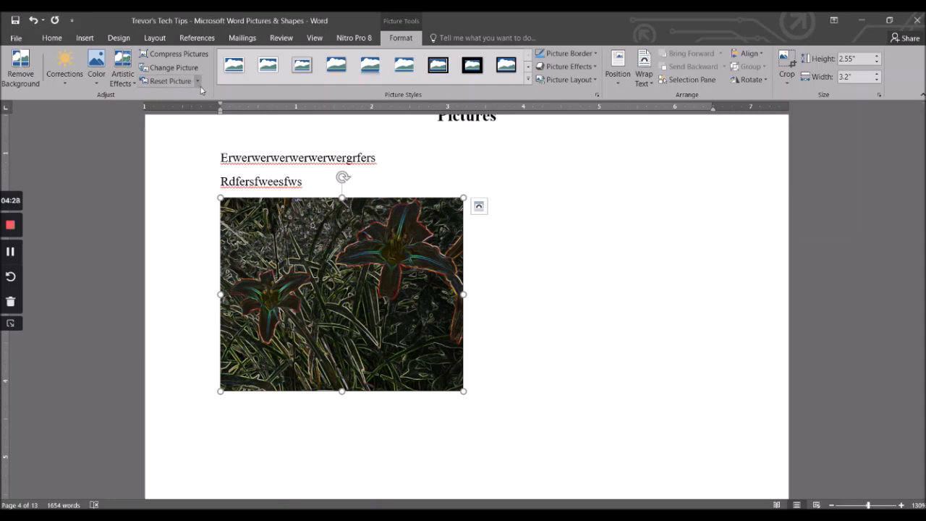
{"action": "left_click", "coordinate": [32, 25]}
{"action": "left_click", "coordinate": [32, 25]}
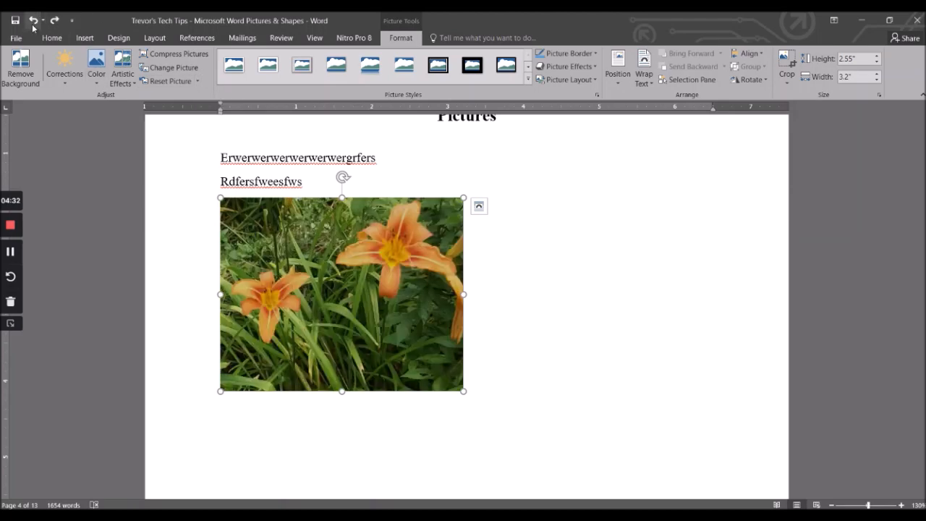
Undo the remaining brightness and contrast corrections on the lily picture, deselect it and select it again.
{"action": "left_click", "coordinate": [33, 25]}
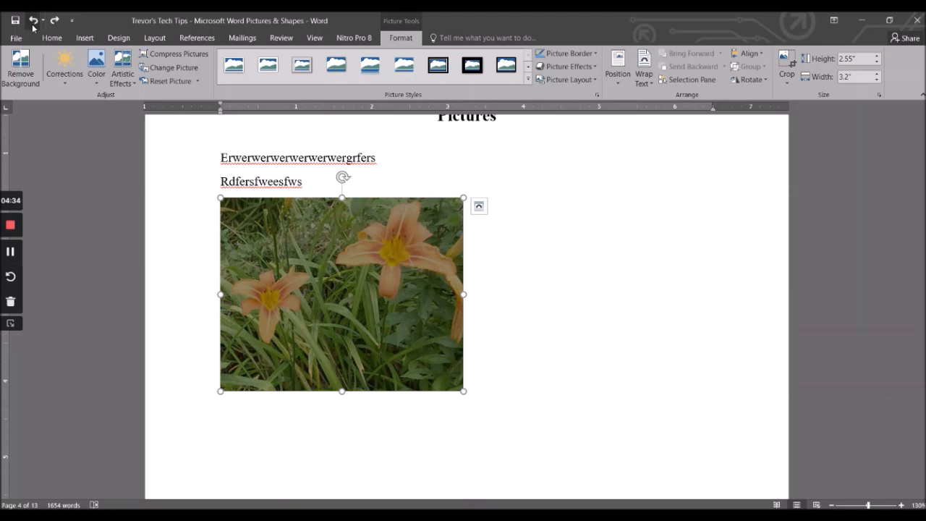
{"action": "left_click", "coordinate": [32, 25]}
{"action": "left_click", "coordinate": [32, 26]}
{"action": "left_click", "coordinate": [33, 26]}
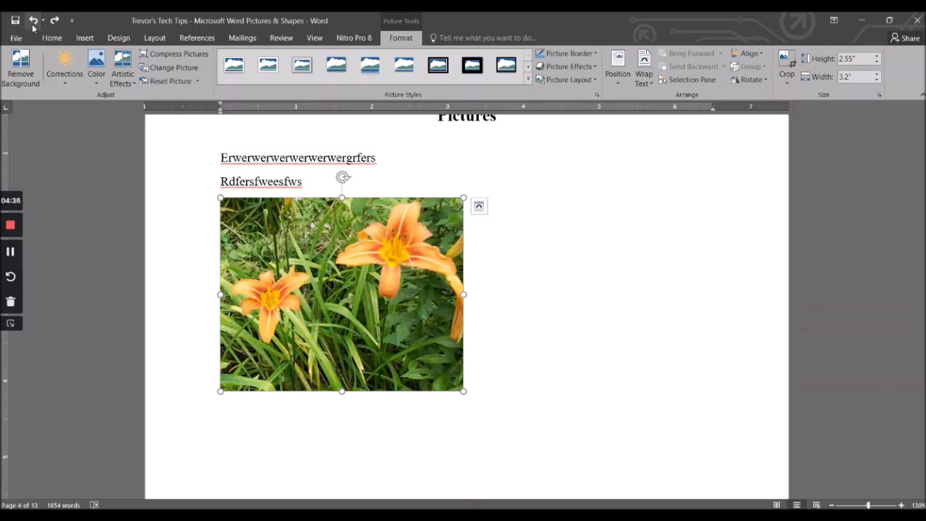
{"action": "left_click", "coordinate": [533, 253]}
{"action": "left_click", "coordinate": [317, 296]}
{"action": "left_click", "coordinate": [529, 68]}
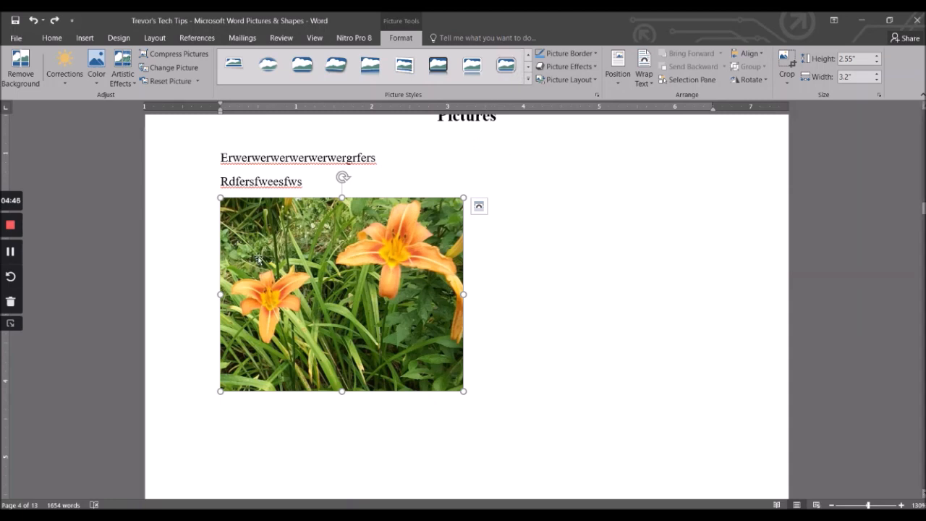
{"action": "left_click", "coordinate": [121, 40]}
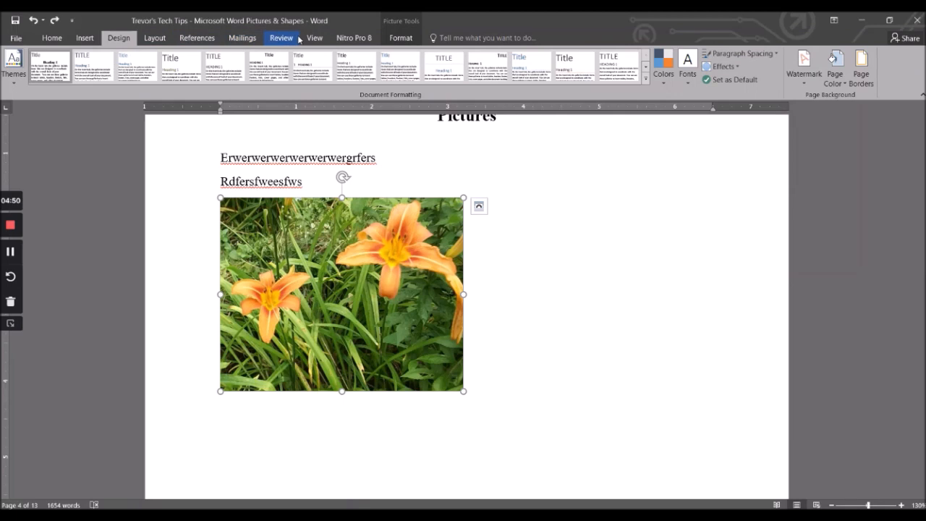
{"action": "left_click", "coordinate": [399, 39]}
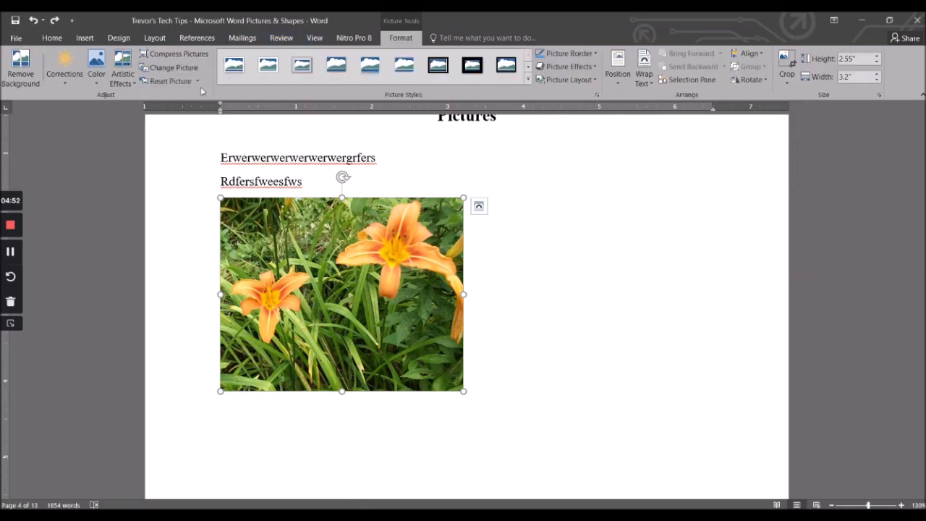
Add a 4½ pt border to the lily picture, color it with the light blue theme accent and deselect the picture.
{"action": "left_click", "coordinate": [597, 55]}
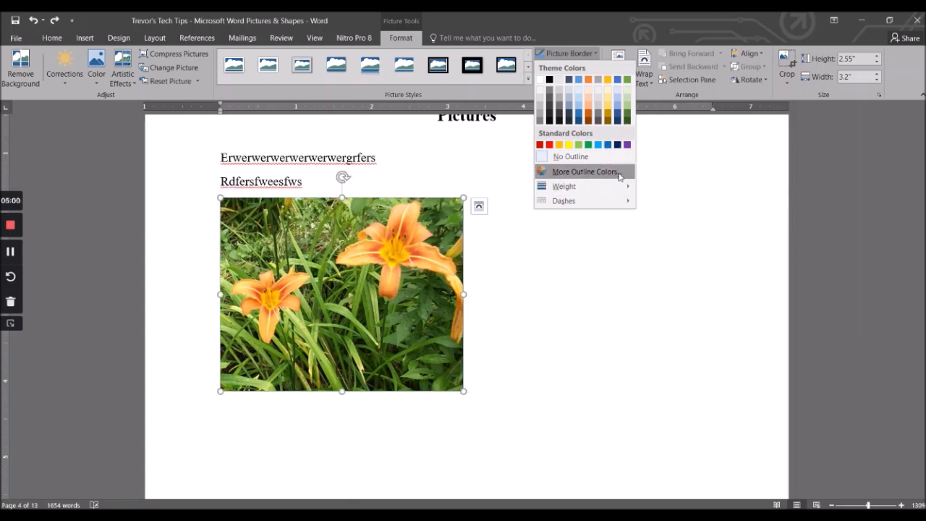
{"action": "mouse_move", "coordinate": [632, 188]}
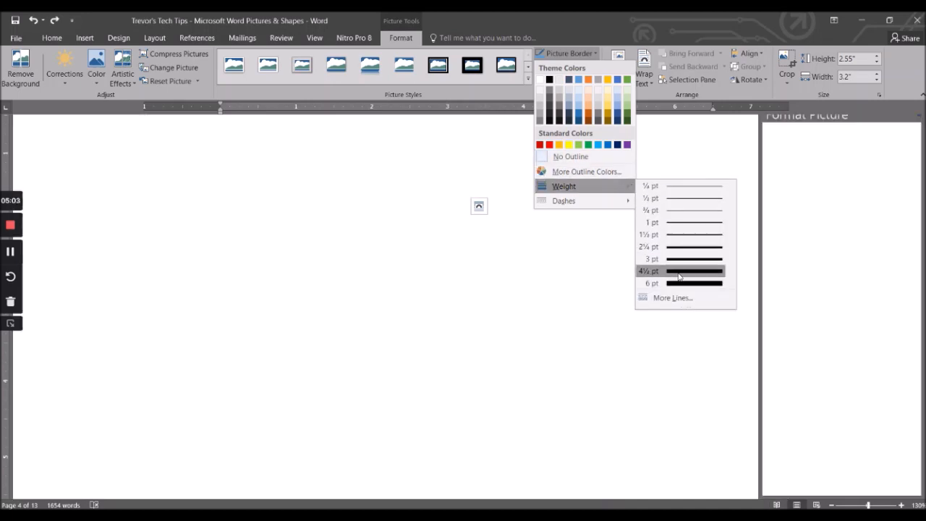
{"action": "left_click", "coordinate": [673, 270]}
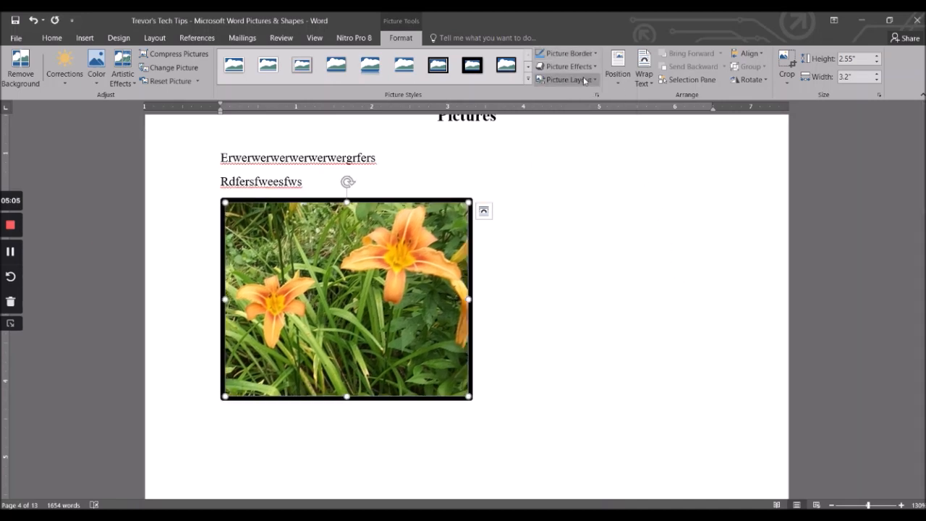
{"action": "left_click", "coordinate": [581, 54]}
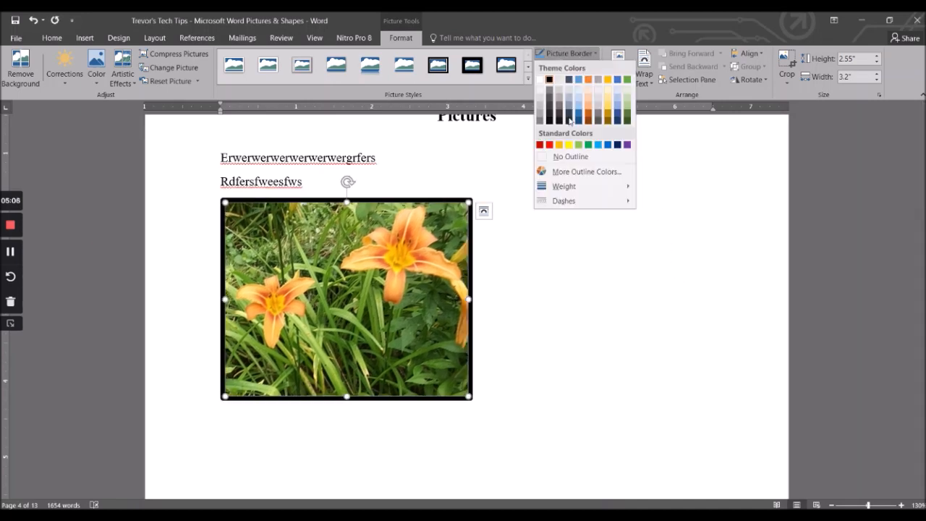
{"action": "left_click", "coordinate": [579, 80]}
{"action": "left_click", "coordinate": [601, 354]}
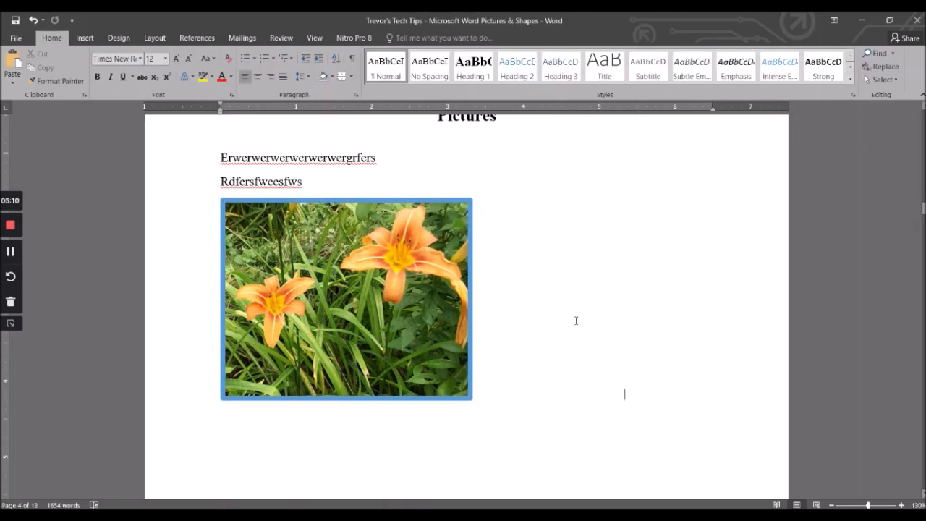
Remove the border from the lily picture with No Outline and deselect the picture.
{"action": "left_click", "coordinate": [376, 279]}
{"action": "left_click", "coordinate": [407, 38]}
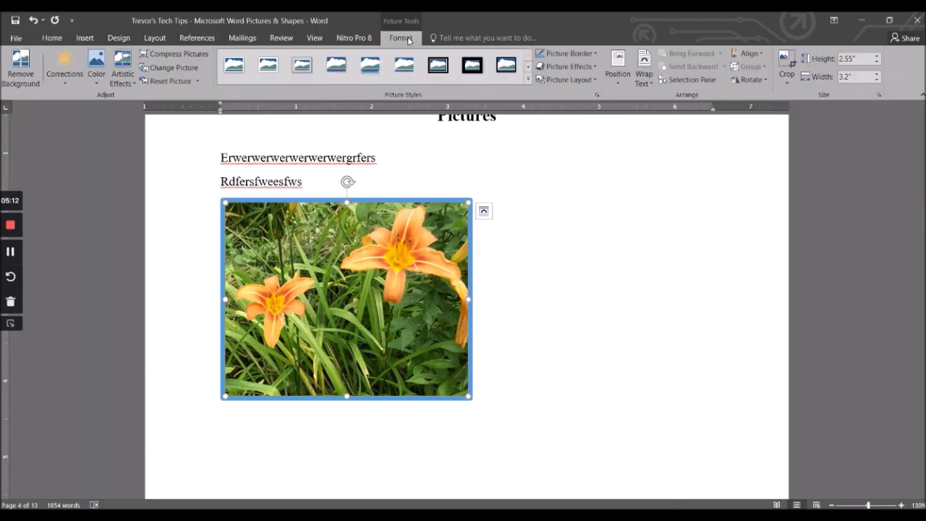
{"action": "left_click", "coordinate": [568, 53]}
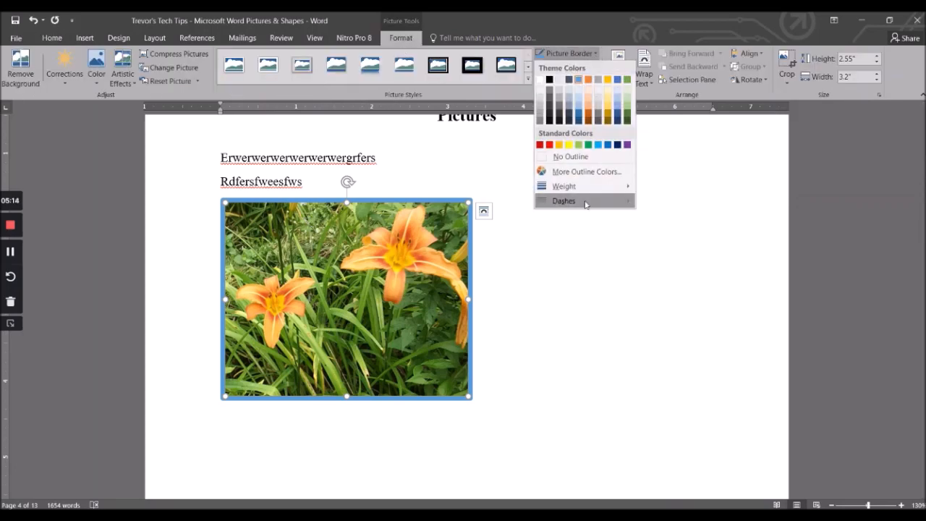
{"action": "left_click", "coordinate": [586, 158]}
{"action": "left_click", "coordinate": [614, 383]}
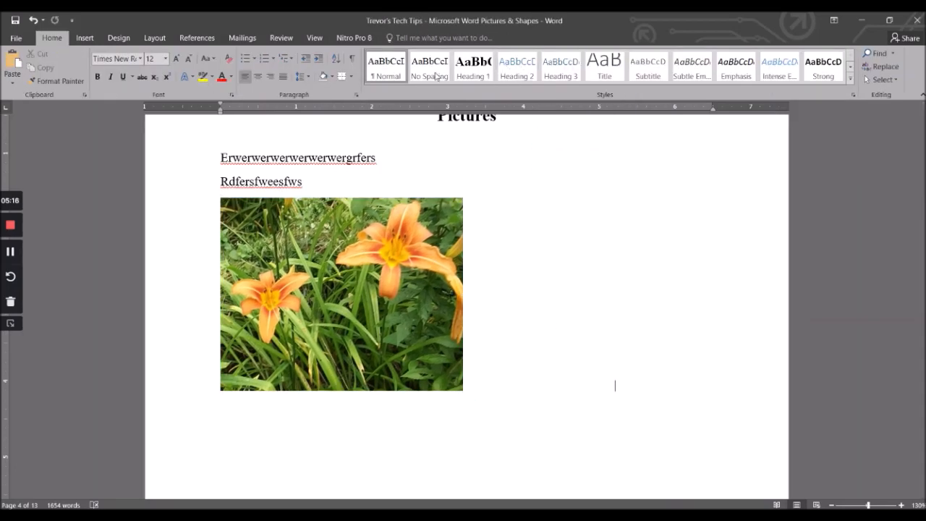
Apply the white-framed picture style with rounded diagonal corners to the lily picture, deselect it and select it again.
{"action": "left_click", "coordinate": [350, 37]}
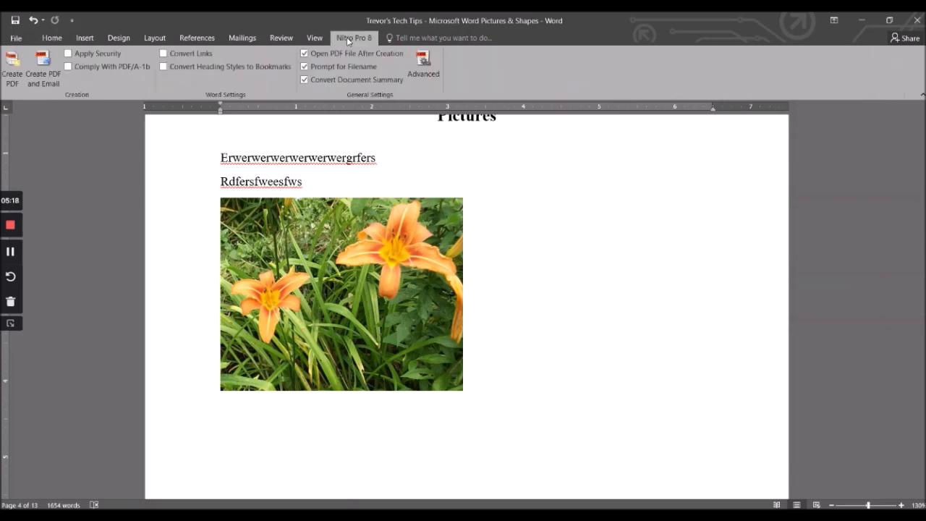
{"action": "double_click", "coordinate": [382, 278]}
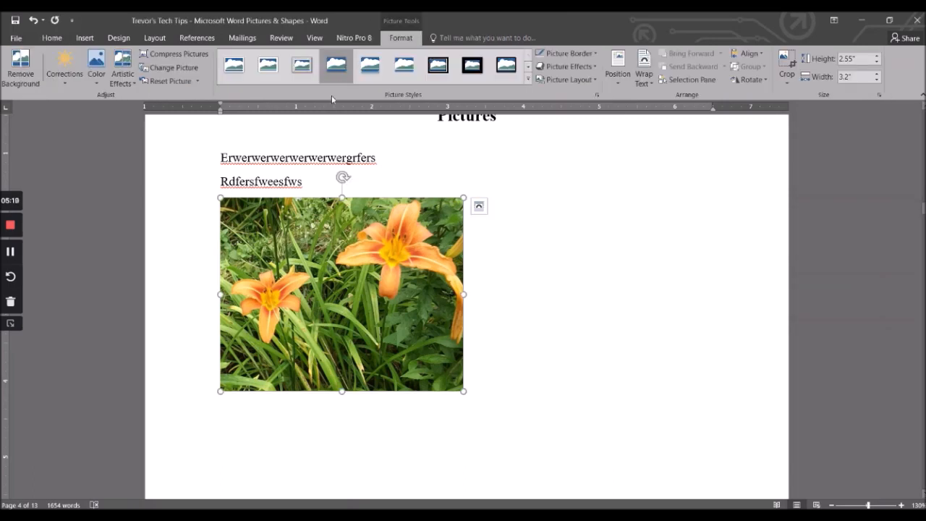
{"action": "left_click", "coordinate": [529, 66]}
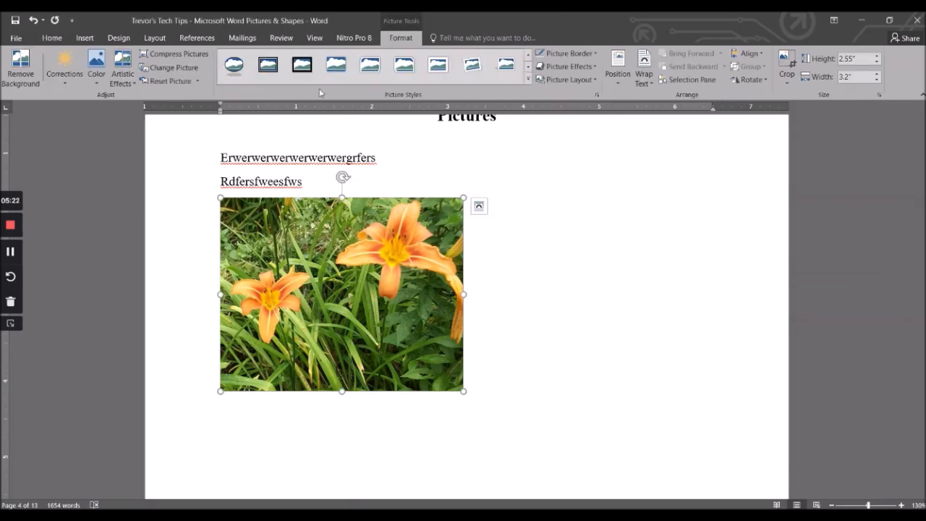
{"action": "left_click", "coordinate": [378, 76]}
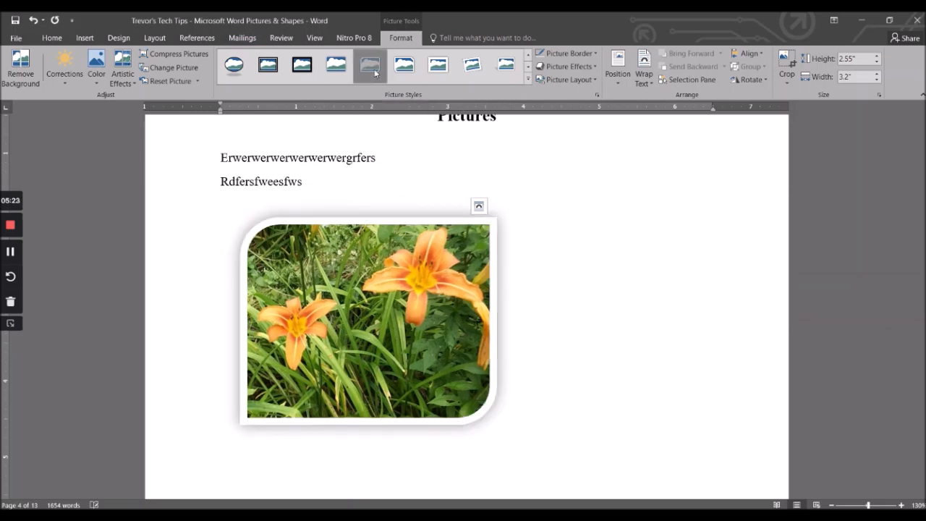
{"action": "left_click", "coordinate": [591, 372]}
{"action": "left_click", "coordinate": [330, 259]}
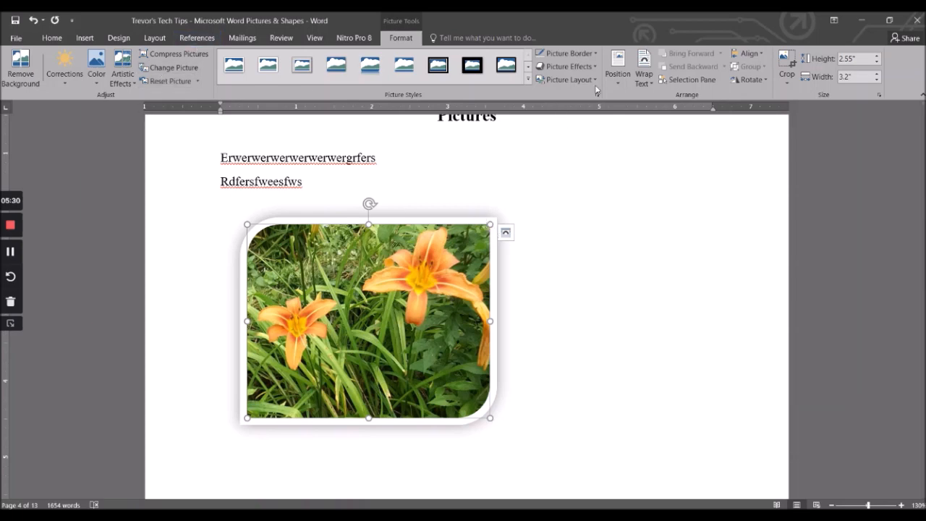
Preview the Dark Blue border color on the lily picture, look at the dash styles and deselect the picture.
{"action": "left_click", "coordinate": [595, 53]}
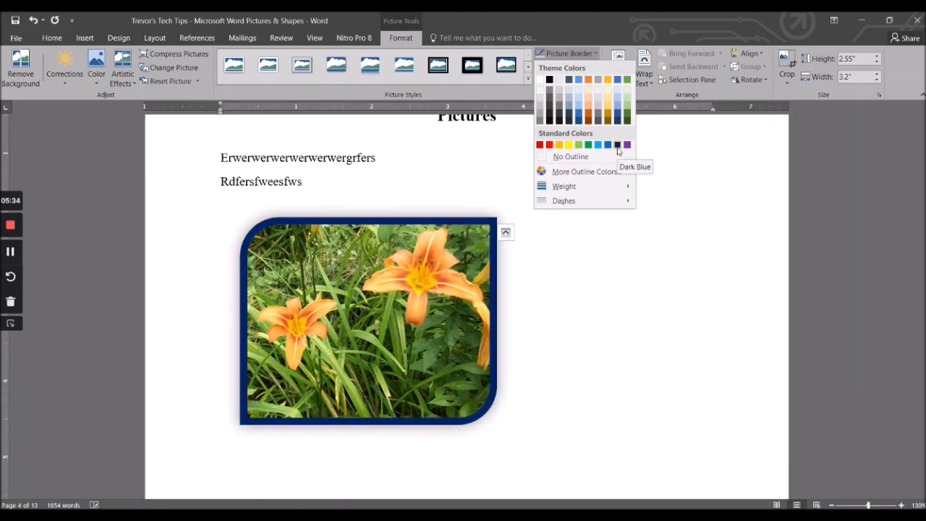
{"action": "mouse_move", "coordinate": [571, 201]}
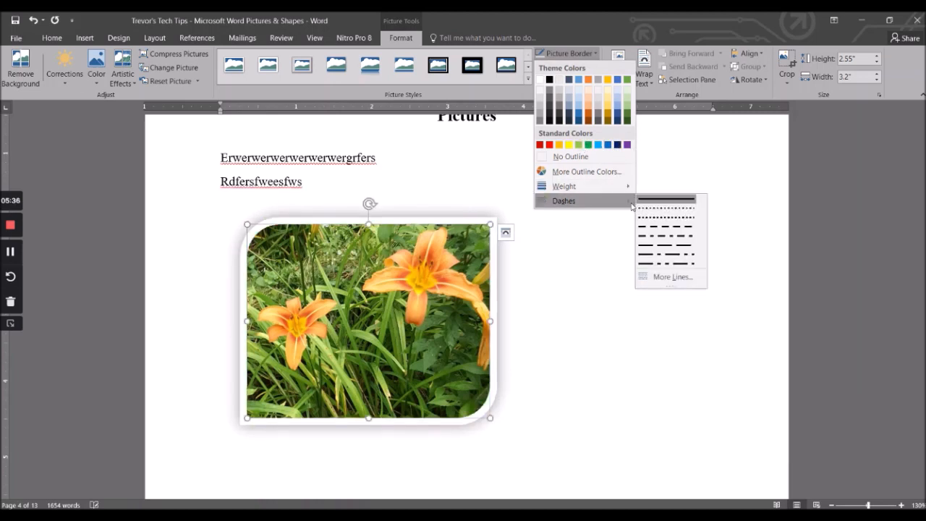
{"action": "left_click", "coordinate": [668, 168]}
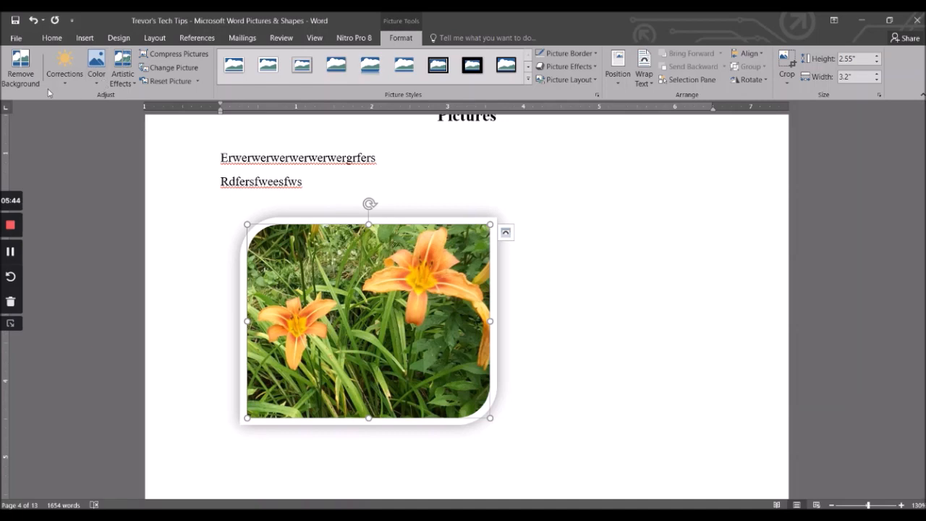
{"action": "left_click", "coordinate": [580, 235]}
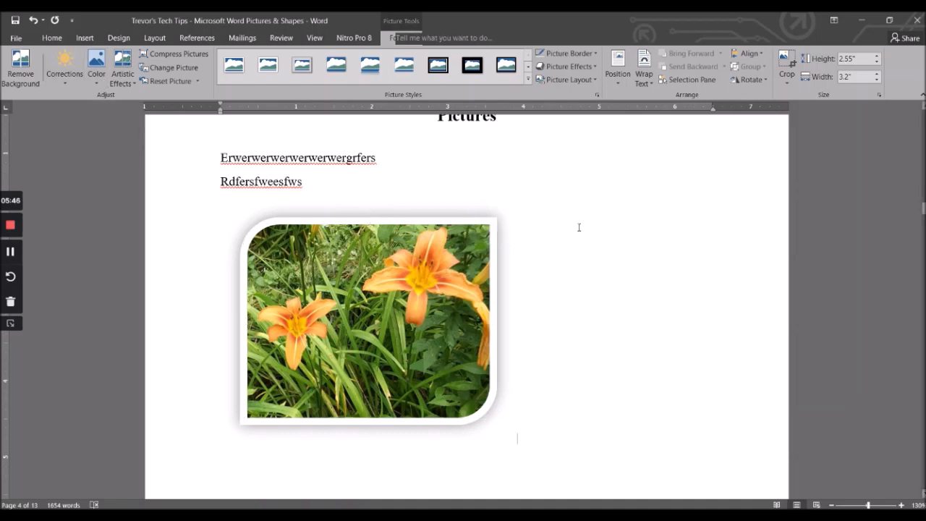
Apply the soft-edged oval picture style to the lily picture and deselect it.
{"action": "left_click", "coordinate": [419, 262]}
{"action": "left_click", "coordinate": [529, 66]}
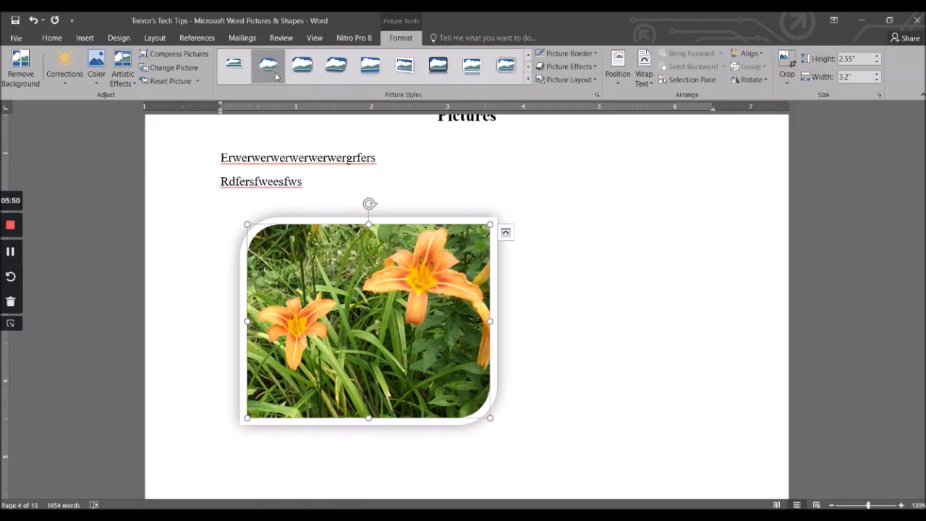
{"action": "left_click", "coordinate": [272, 71]}
{"action": "left_click", "coordinate": [674, 306]}
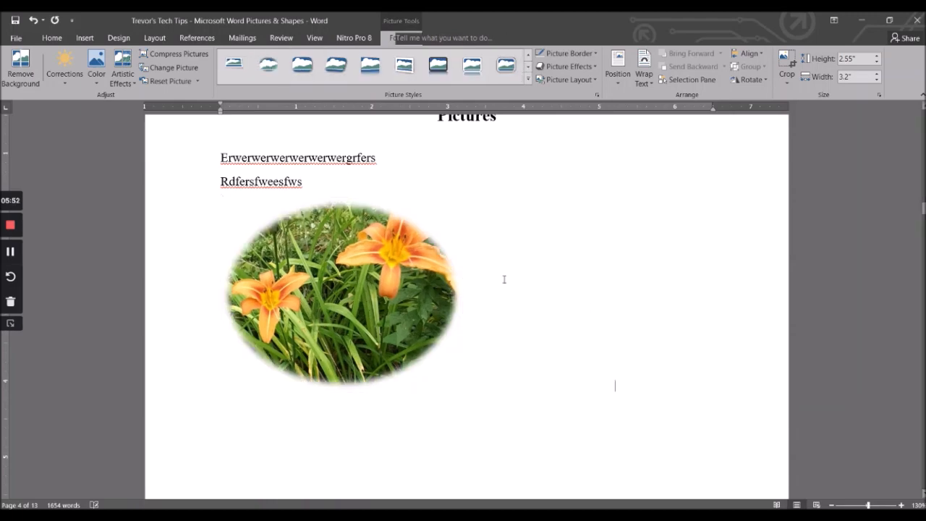
Try enlarging the oval lily picture from its corner and undo the resize.
{"action": "left_click", "coordinate": [362, 284]}
{"action": "left_click_drag", "start_coordinate": [461, 388], "coordinate": [534, 431]}
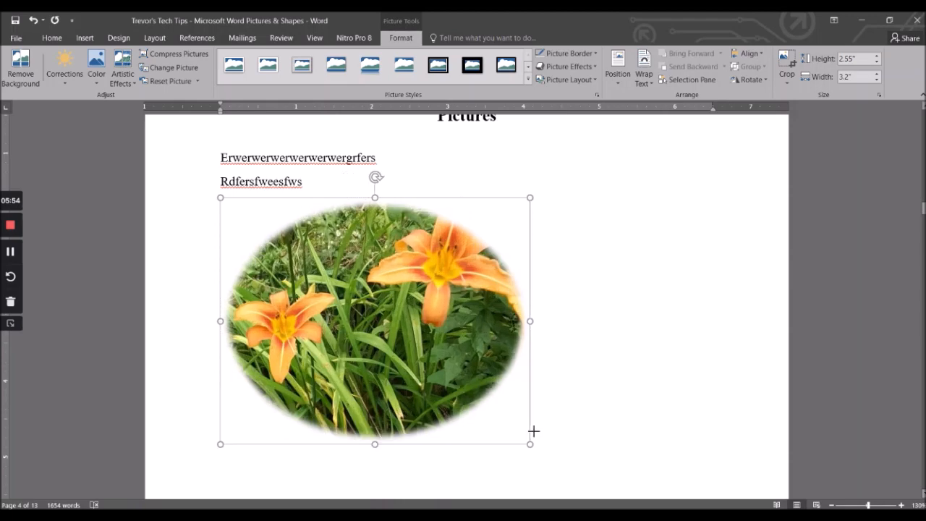
{"action": "left_click", "coordinate": [34, 21]}
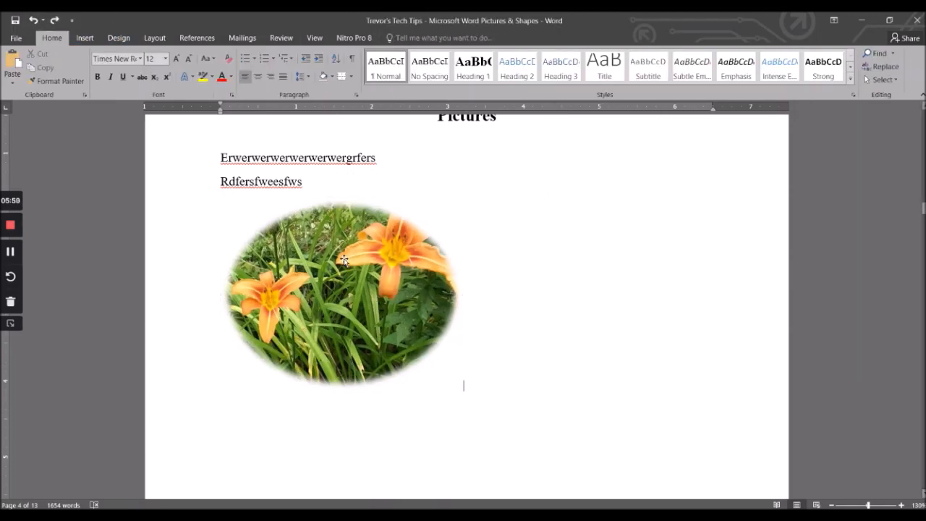
Add the largest medium-blue glow variation around the oval lily picture.
{"action": "left_click", "coordinate": [462, 382]}
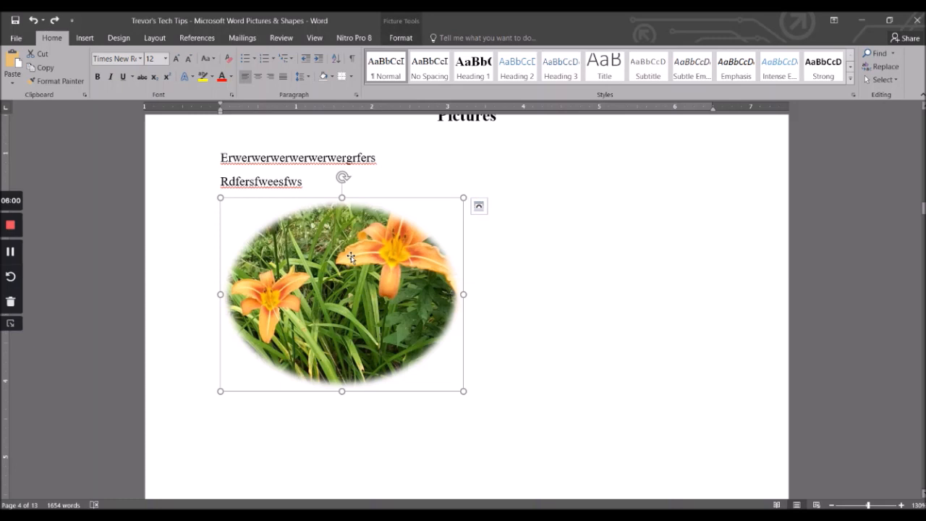
{"action": "left_click", "coordinate": [399, 38]}
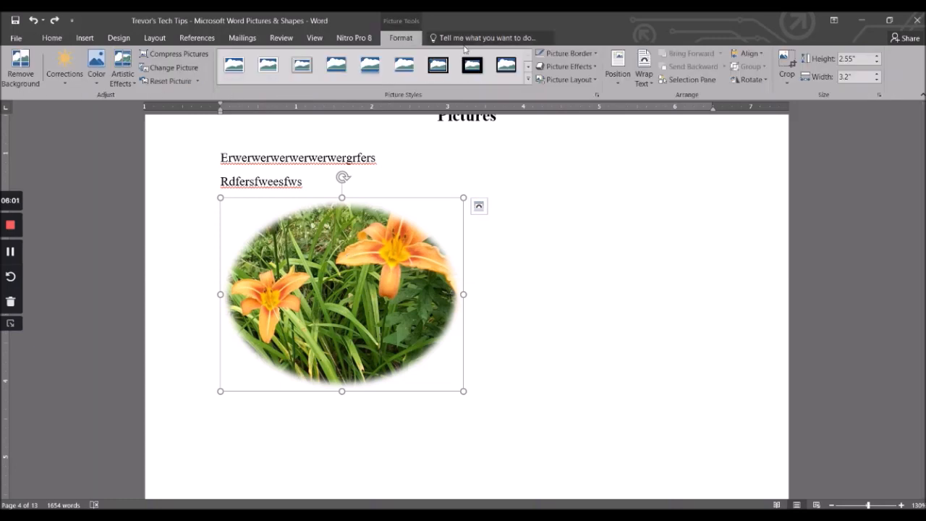
{"action": "left_click", "coordinate": [593, 67]}
{"action": "mouse_move", "coordinate": [608, 167]}
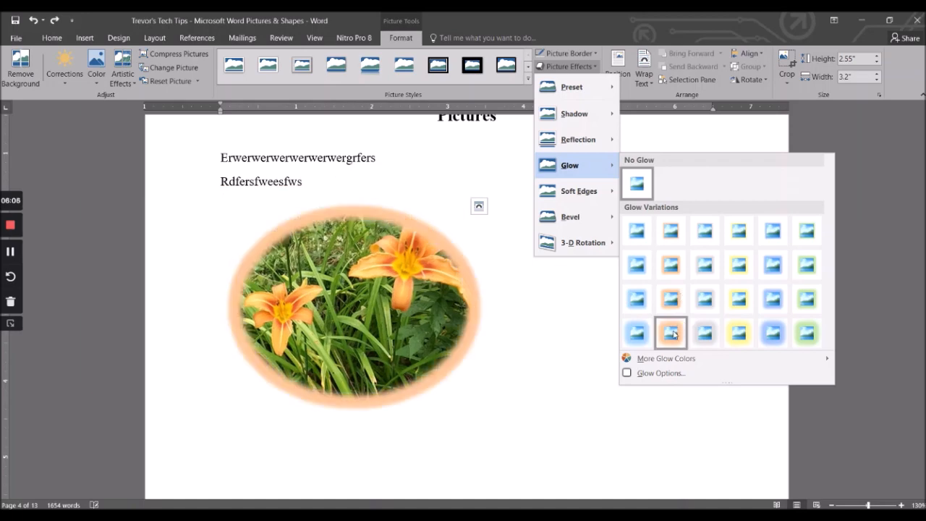
{"action": "left_click", "coordinate": [776, 337]}
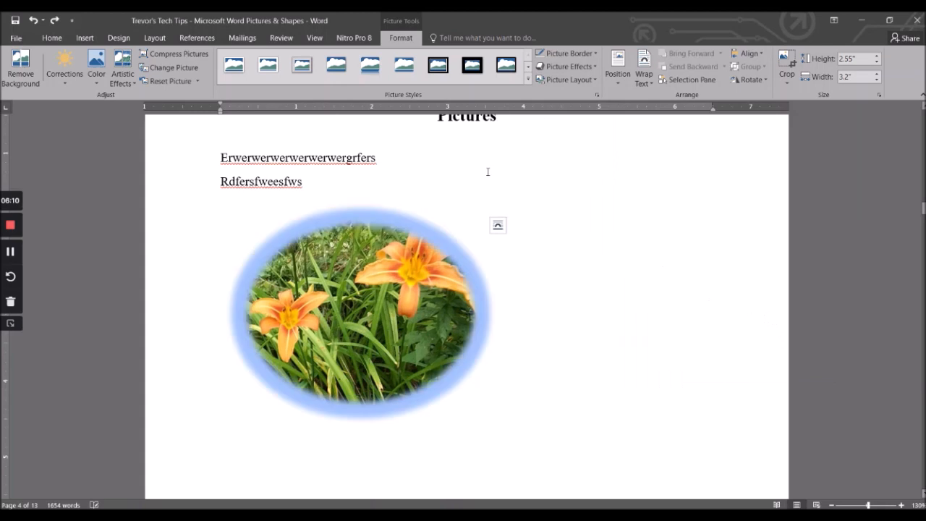
Change the oval lily picture's glow color to the green theme accent and deselect the picture.
{"action": "left_click", "coordinate": [596, 67]}
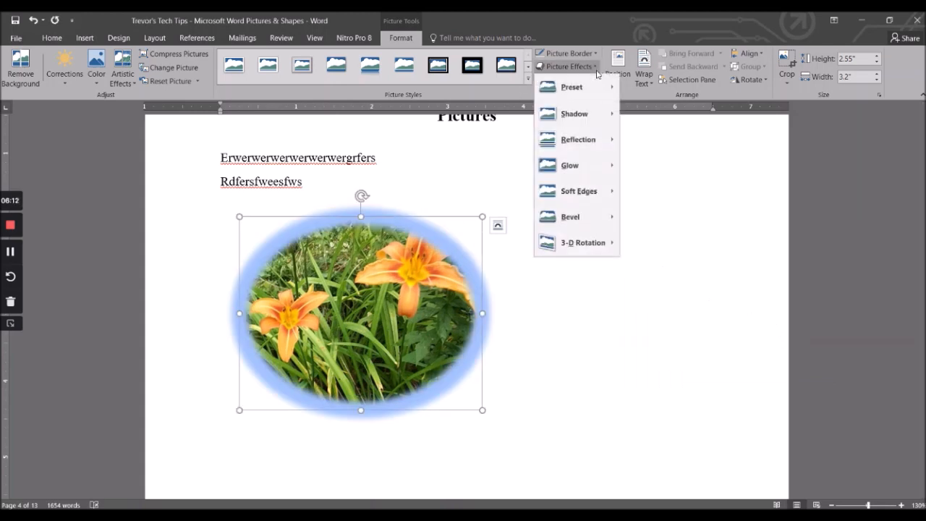
{"action": "mouse_move", "coordinate": [610, 193]}
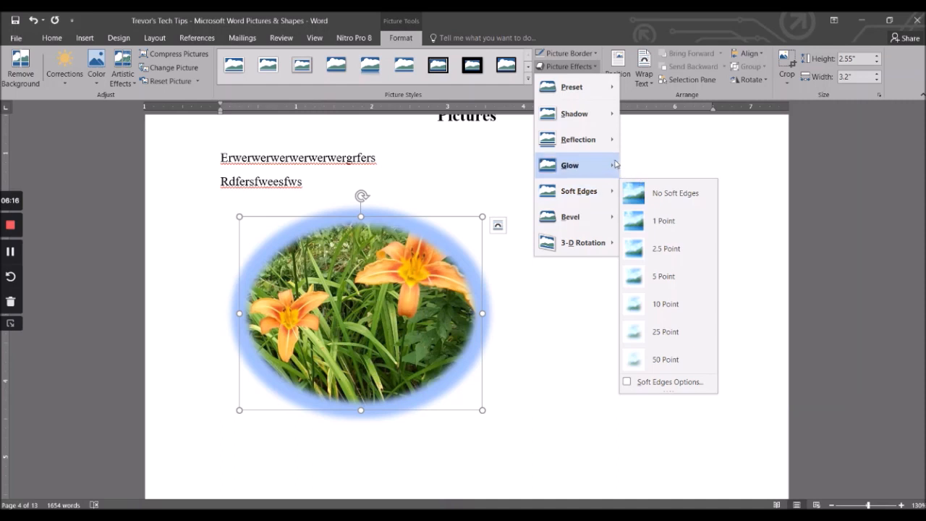
{"action": "mouse_move", "coordinate": [664, 363]}
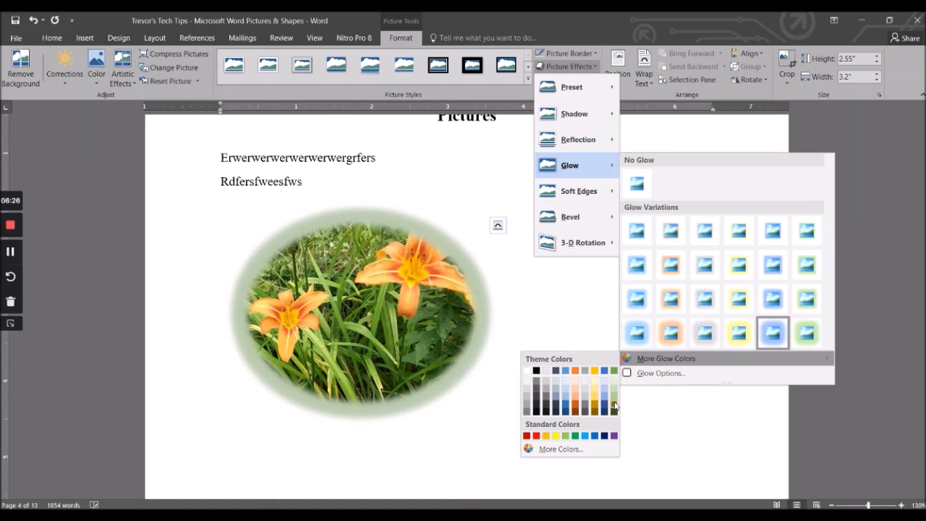
{"action": "left_click", "coordinate": [615, 371]}
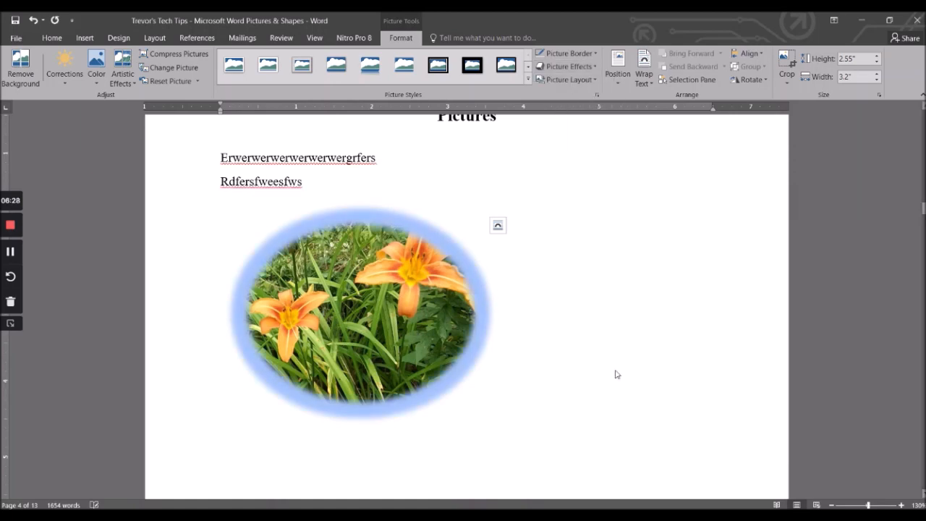
{"action": "left_click", "coordinate": [597, 404]}
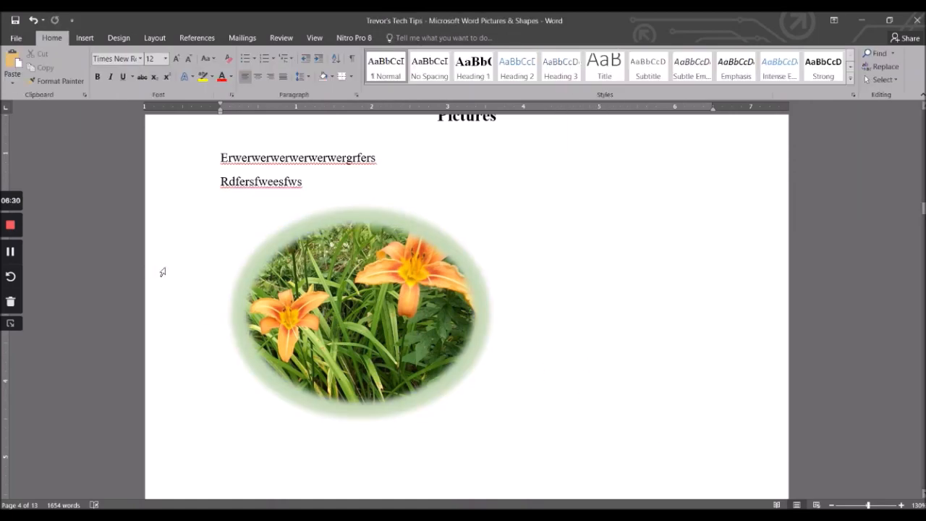
Resize the green-glowing oval lily picture from its corner to about 3.01 inches high and 3.78 inches wide.
{"action": "left_click", "coordinate": [398, 341]}
{"action": "scroll", "coordinate": [398, 340], "scroll_direction": "down", "scroll_amount": 1}
{"action": "left_click_drag", "start_coordinate": [484, 374], "coordinate": [563, 429]}
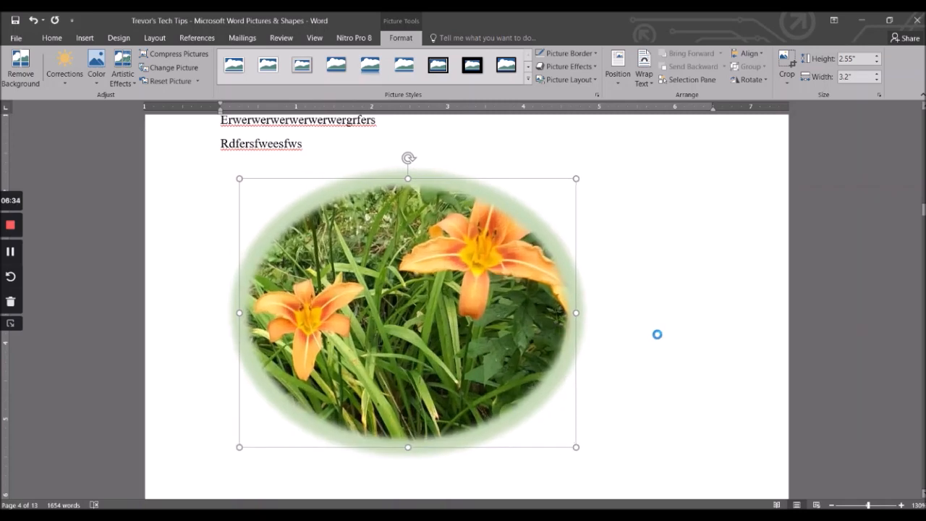
{"action": "left_click", "coordinate": [641, 294]}
{"action": "left_click", "coordinate": [288, 267]}
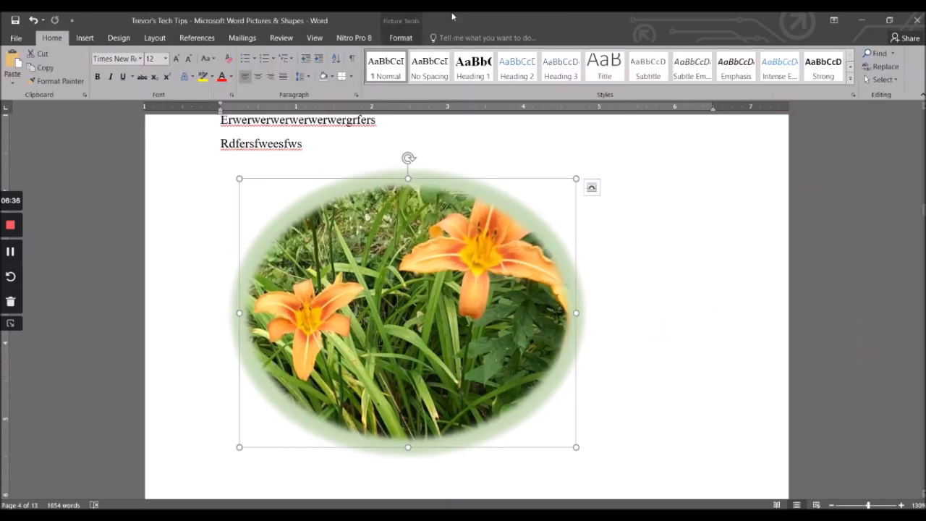
{"action": "left_click", "coordinate": [402, 39]}
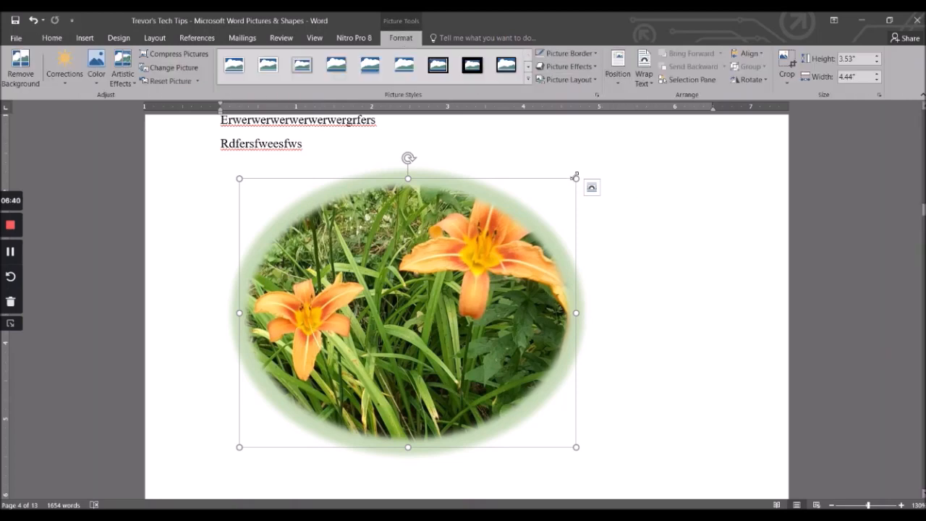
{"action": "left_click_drag", "start_coordinate": [535, 425], "coordinate": [526, 408]}
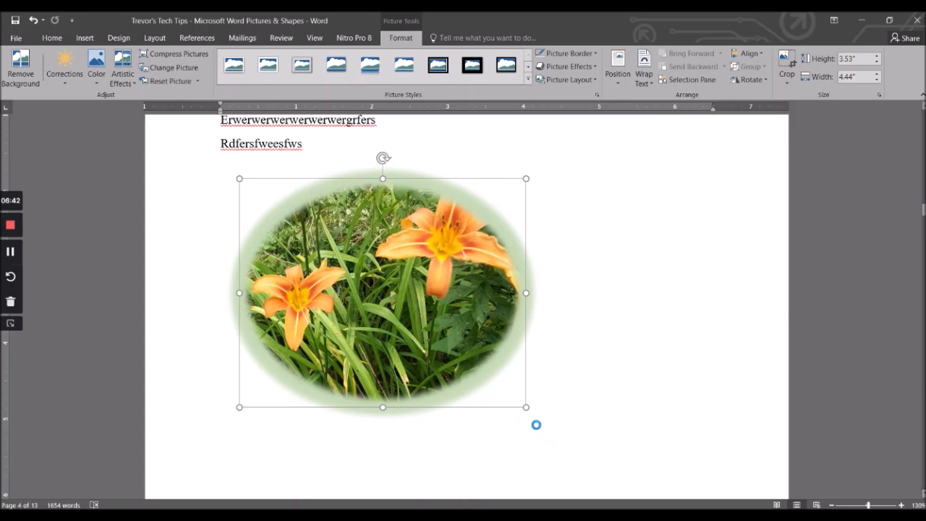
Draw a rectangle about 0.96 inches high and 1.99 inches wide below the text line on the Shapes page.
{"action": "scroll", "coordinate": [396, 435], "scroll_direction": "down", "scroll_amount": 10}
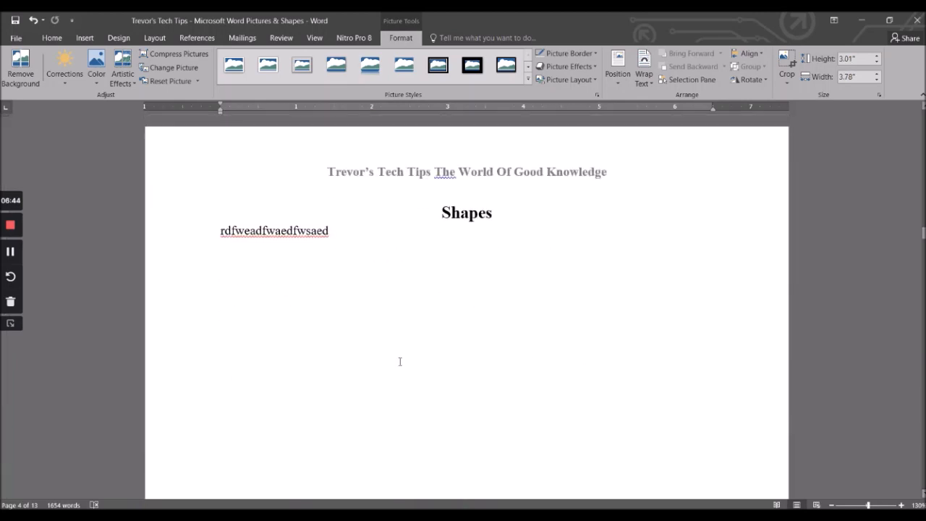
{"action": "left_click", "coordinate": [278, 285]}
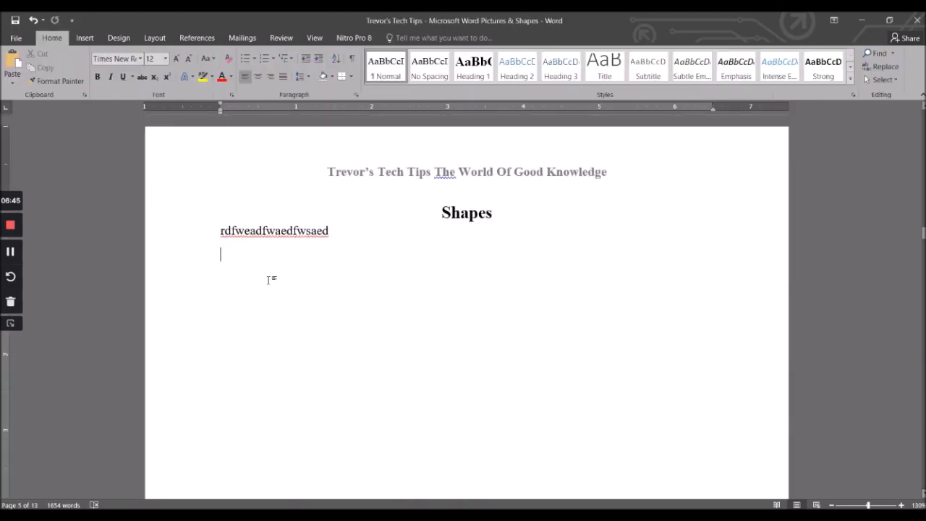
{"action": "left_click", "coordinate": [81, 41]}
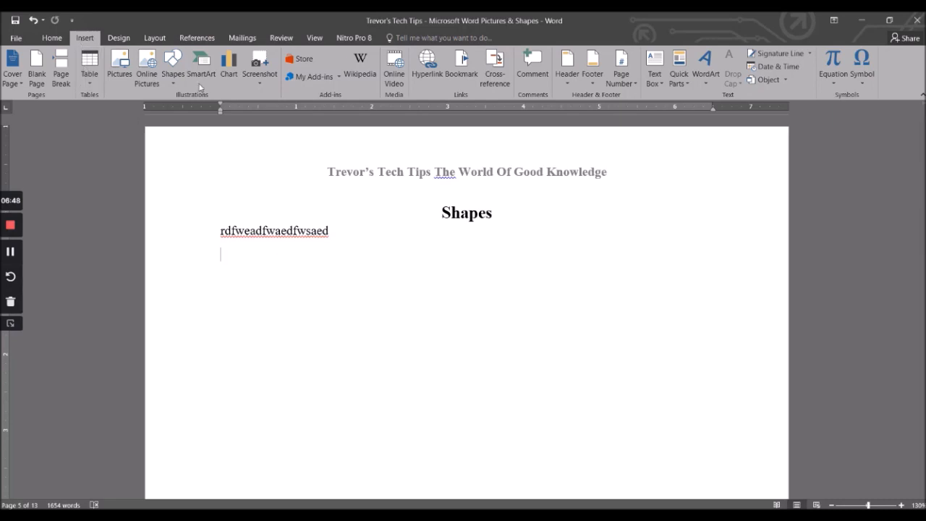
{"action": "left_click", "coordinate": [173, 84]}
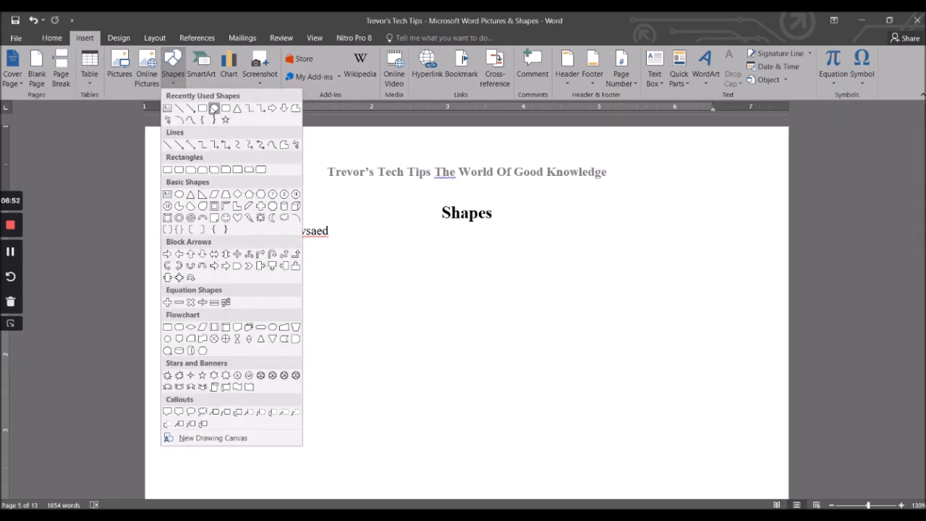
{"action": "left_click", "coordinate": [202, 108]}
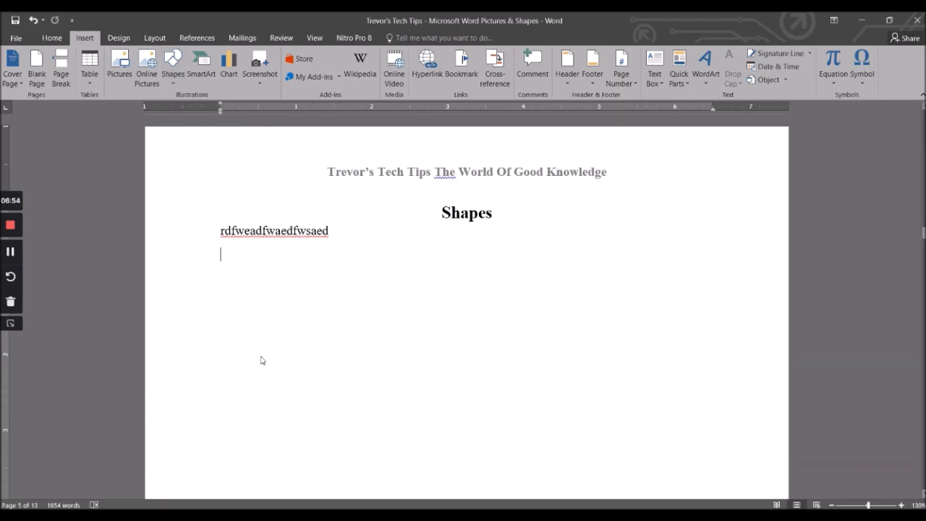
{"action": "left_click", "coordinate": [215, 278]}
{"action": "left_click_drag", "start_coordinate": [293, 355], "coordinate": [367, 351]}
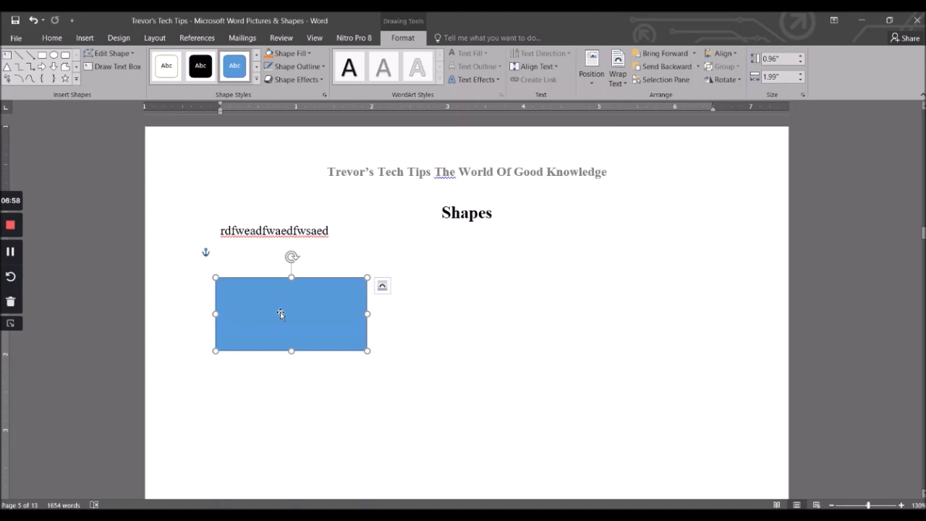
Label the rectangle "Process" and move it to the middle of the page.
{"action": "right_click", "coordinate": [273, 316]}
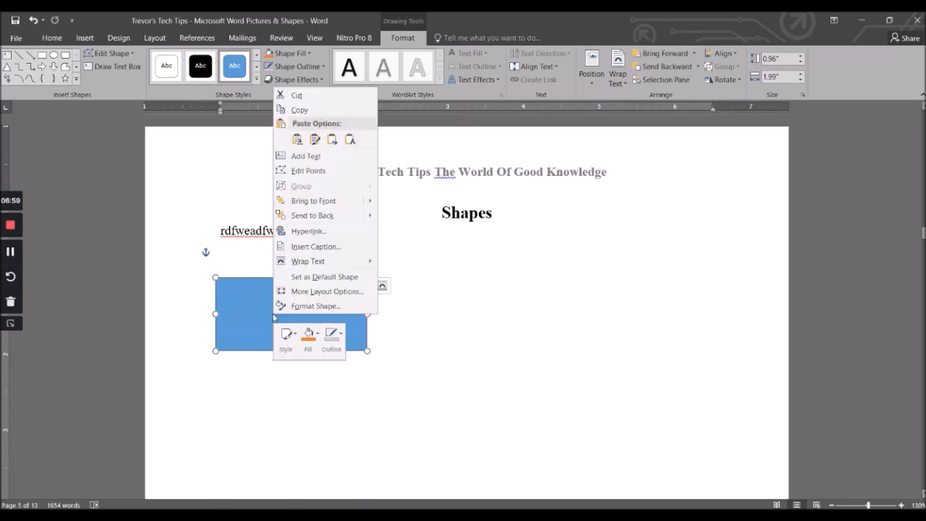
{"action": "left_click", "coordinate": [305, 156]}
{"action": "type", "text": "Start"}
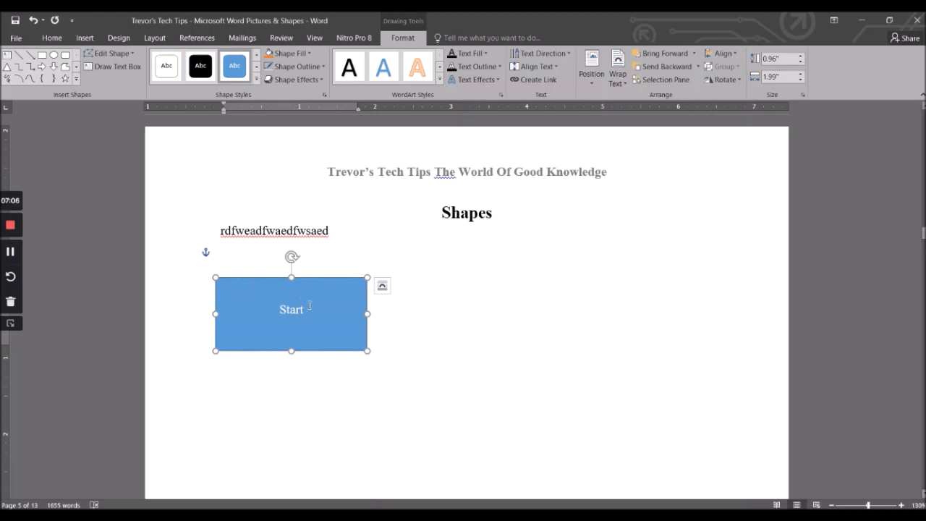
{"action": "left_click_drag", "start_coordinate": [310, 305], "coordinate": [265, 323]}
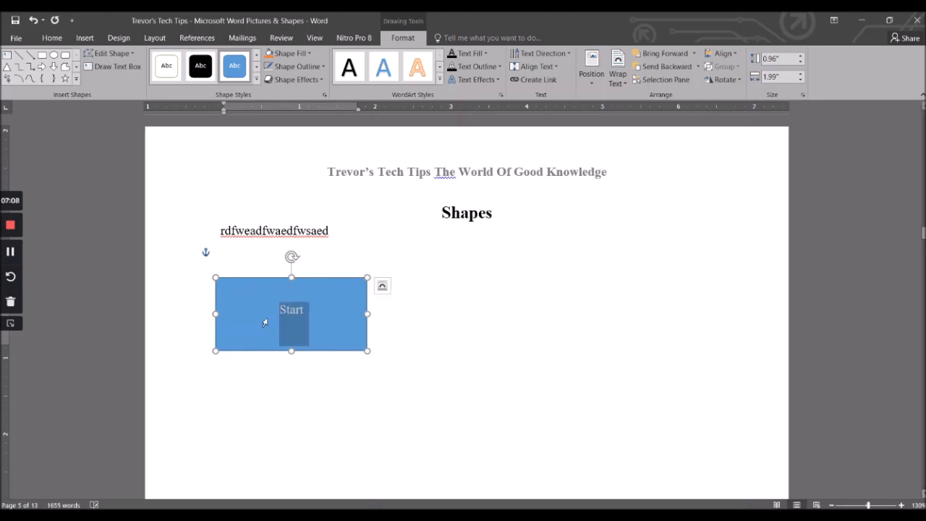
{"action": "type", "text": "Process"}
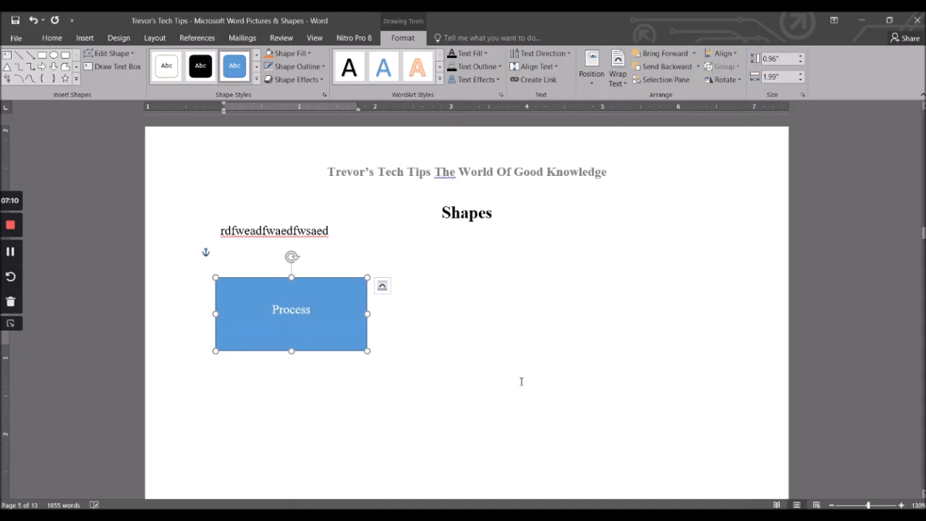
{"action": "left_click", "coordinate": [521, 380]}
{"action": "left_click_drag", "start_coordinate": [282, 274], "coordinate": [509, 292]}
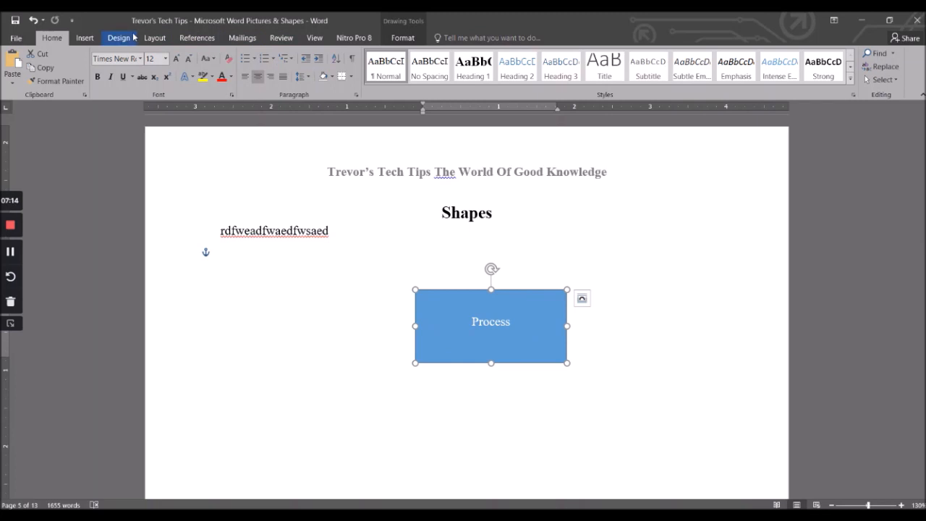
Draw an oval about 0.88 inches high and 1.68 inches wide left of the Process rectangle and label it "Start".
{"action": "left_click", "coordinate": [86, 38]}
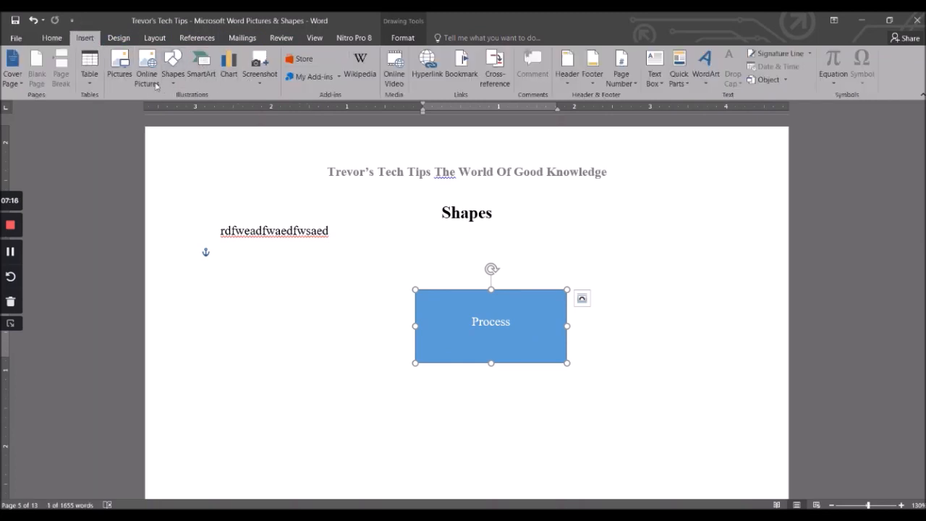
{"action": "left_click", "coordinate": [173, 66]}
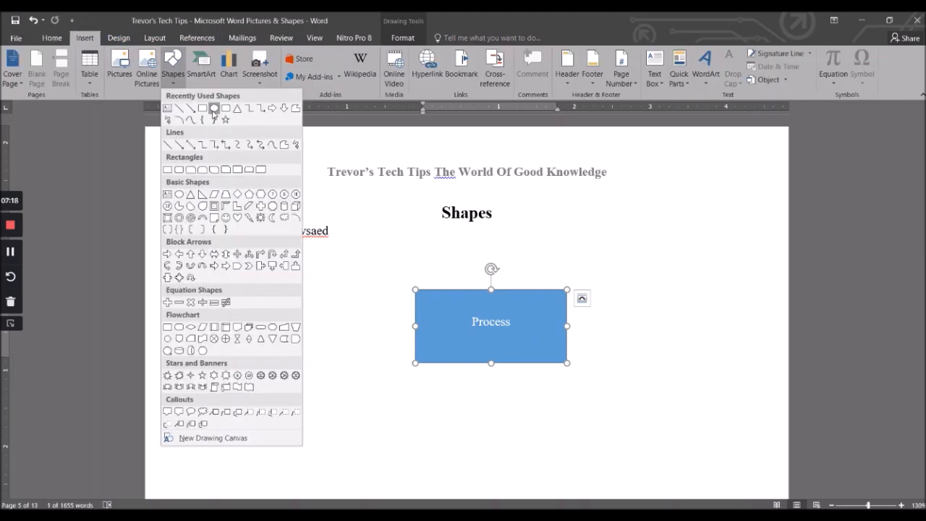
{"action": "left_click", "coordinate": [213, 108]}
{"action": "left_click_drag", "start_coordinate": [208, 290], "coordinate": [337, 356]}
{"action": "right_click", "coordinate": [283, 325]}
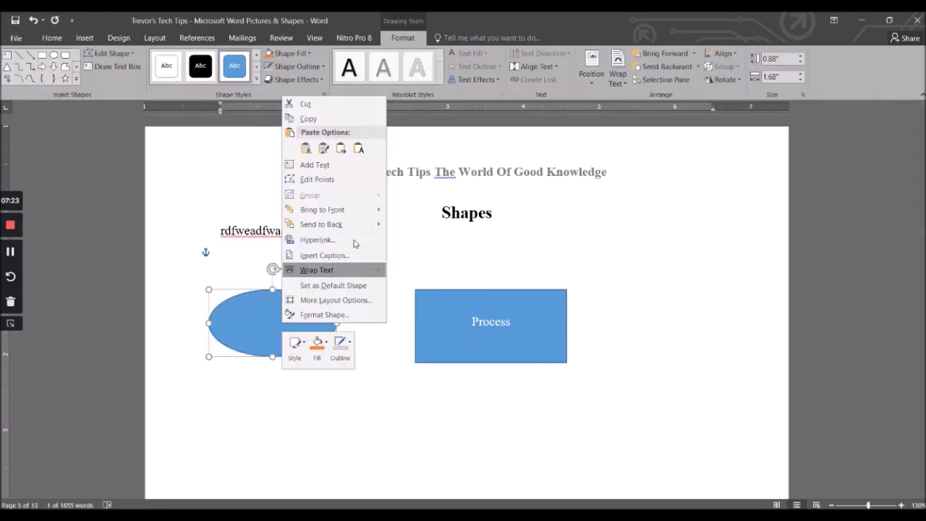
{"action": "left_click", "coordinate": [327, 167]}
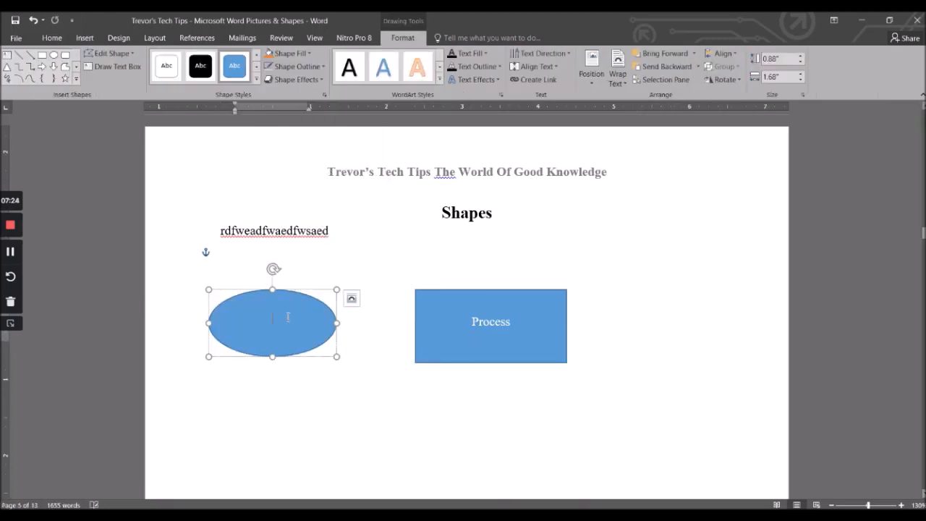
{"action": "type", "text": "Start"}
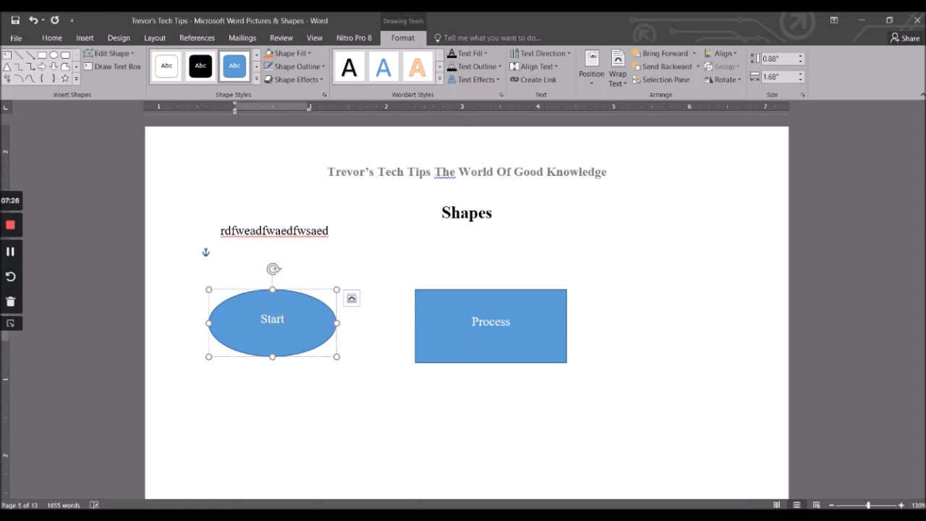
Move the Process rectangle near the right margin and draw a diamond about 0.97 by 1.83 inches between it and the Start oval.
{"action": "left_click_drag", "start_coordinate": [446, 292], "coordinate": [591, 289]}
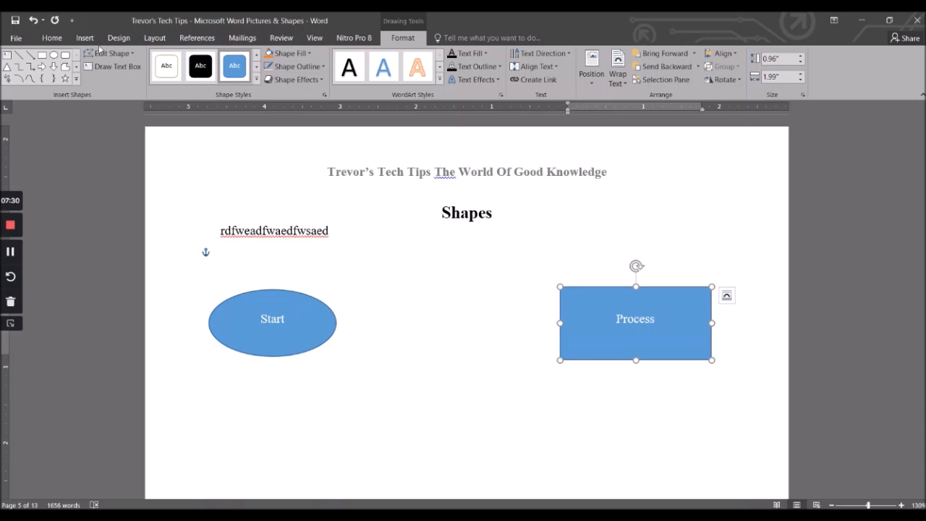
{"action": "left_click", "coordinate": [84, 37]}
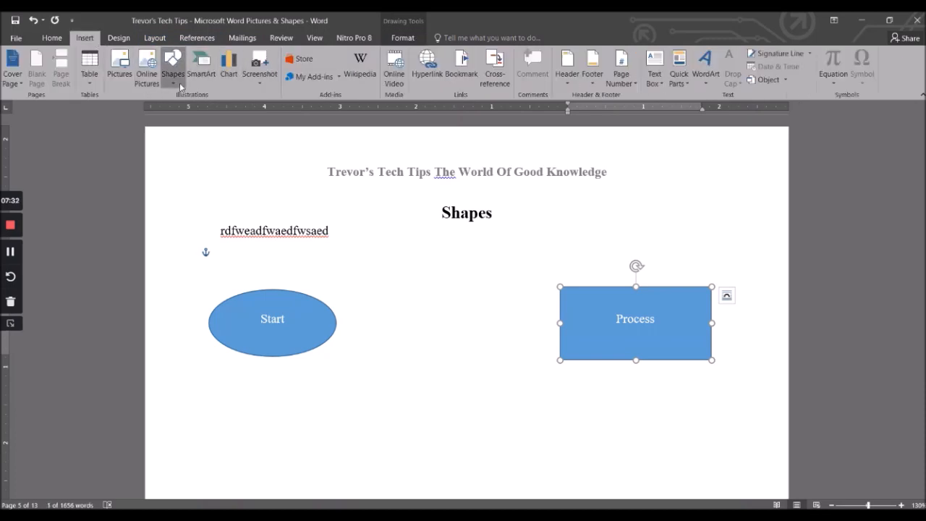
{"action": "left_click", "coordinate": [173, 66]}
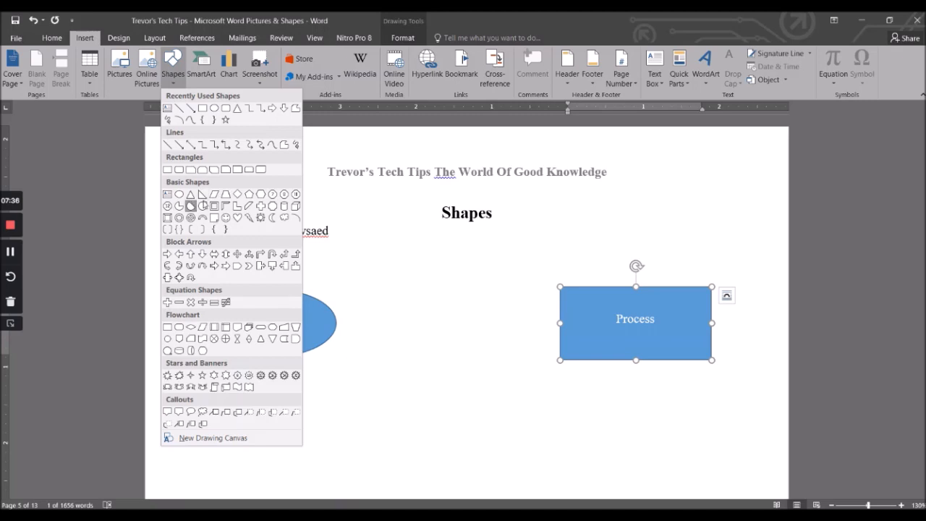
{"action": "left_click", "coordinate": [237, 194]}
{"action": "mouse_move", "coordinate": [396, 306]}
{"action": "left_mouse_down"}
{"action": "mouse_move", "coordinate": [467, 339]}
{"action": "mouse_move", "coordinate": [502, 381]}
{"action": "mouse_move", "coordinate": [533, 383]}
{"action": "left_mouse_up"}
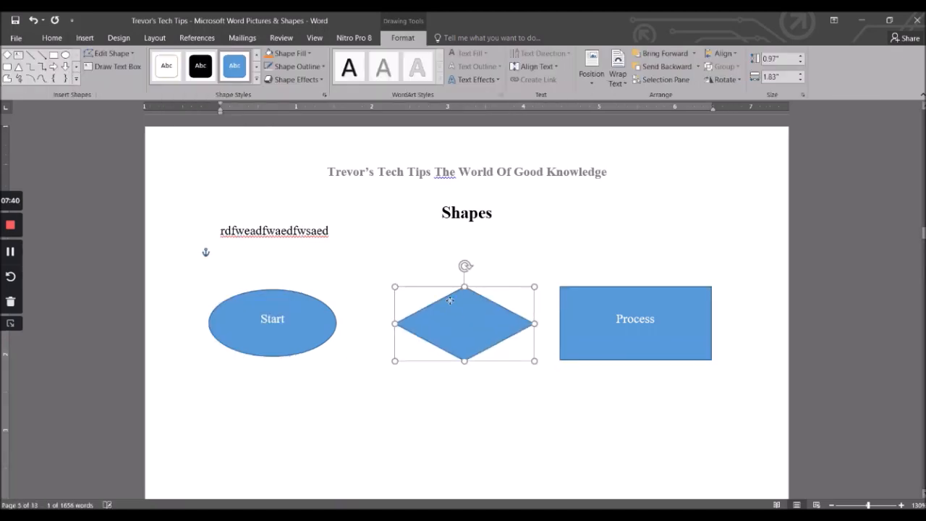
Move the Process rectangle down below the row of shapes and shift the diamond farther right from the Start oval.
{"action": "left_click", "coordinate": [650, 357]}
{"action": "scroll", "coordinate": [651, 405], "scroll_direction": "down", "scroll_amount": 2}
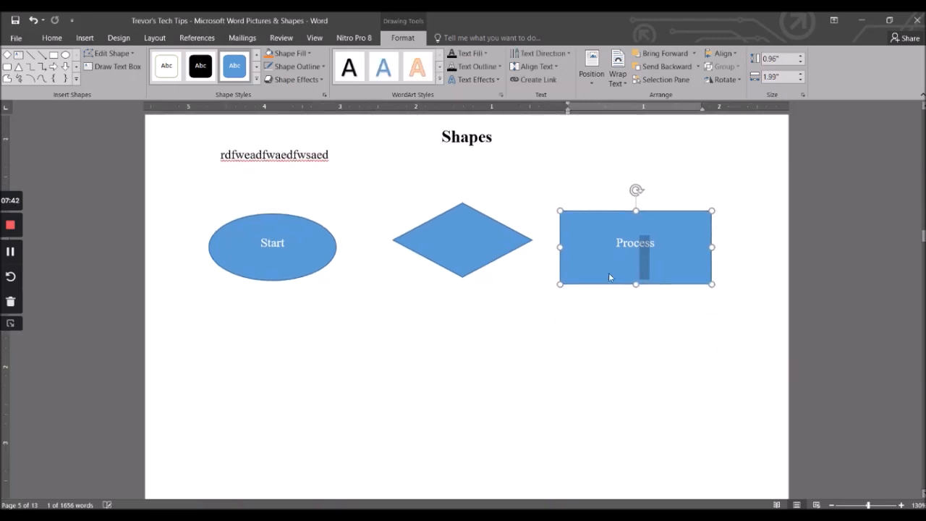
{"action": "left_click_drag", "start_coordinate": [613, 288], "coordinate": [596, 420]}
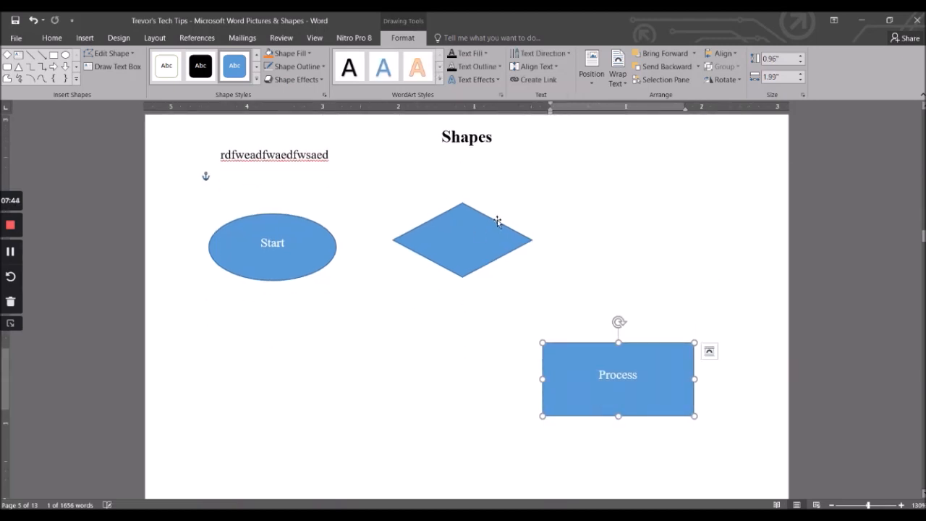
{"action": "left_click_drag", "start_coordinate": [497, 219], "coordinate": [585, 216]}
Label the diamond "Decision" and nudge it slightly down toward the level of the Start oval.
{"action": "right_click", "coordinate": [554, 240]}
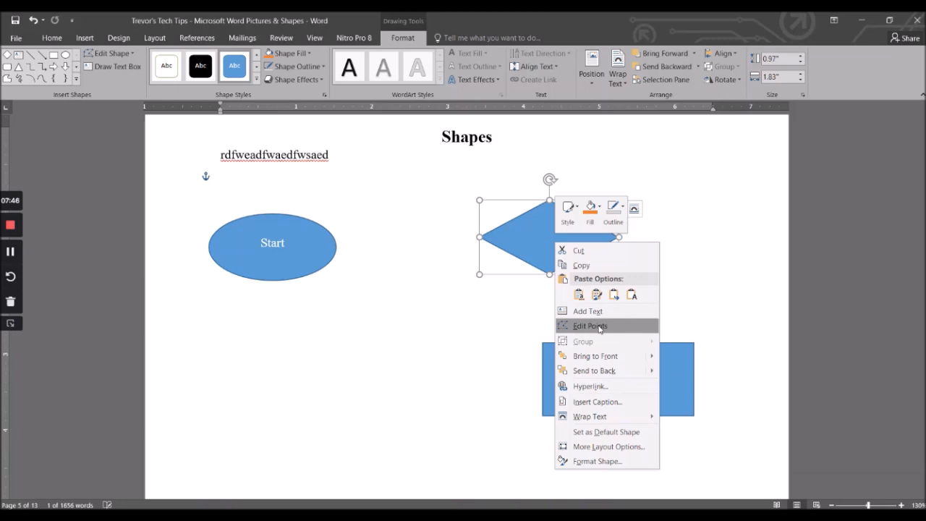
{"action": "left_click", "coordinate": [602, 311]}
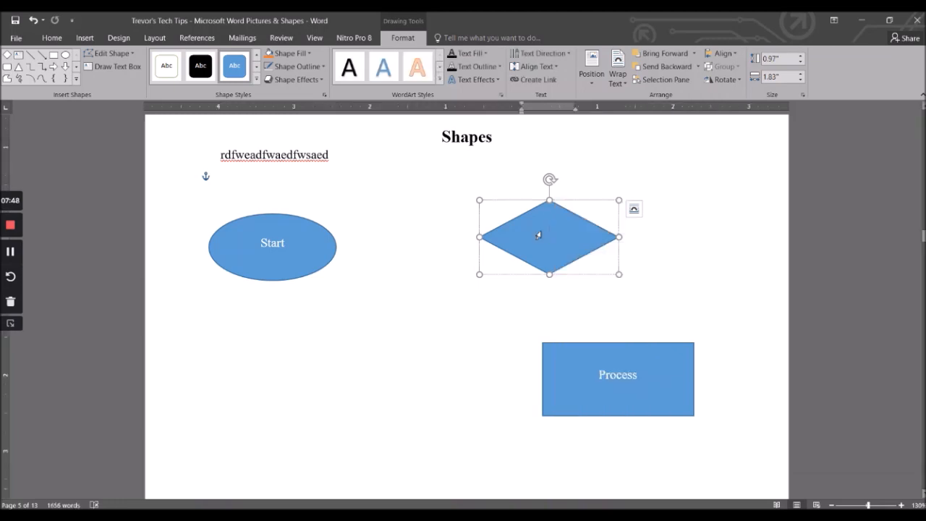
{"action": "type", "text": "Decision"}
{"action": "left_click", "coordinate": [405, 300]}
{"action": "left_click", "coordinate": [549, 282]}
{"action": "left_click_drag", "start_coordinate": [549, 282], "coordinate": [550, 297]}
Apply the solid gold shape style to the Start, Decision and Process shapes together.
{"action": "left_click", "coordinate": [319, 260]}
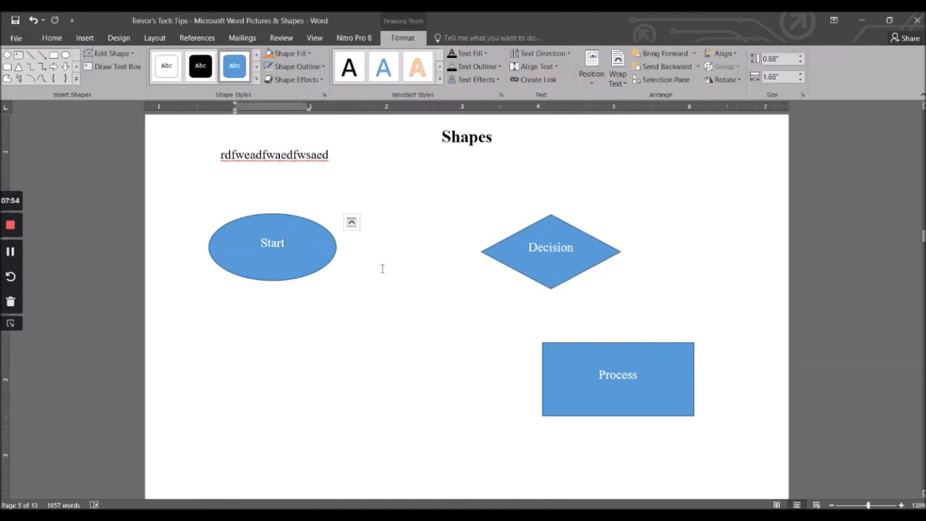
{"action": "left_click", "coordinate": [551, 260], "text": "shift"}
{"action": "left_click", "coordinate": [635, 393], "text": "shift"}
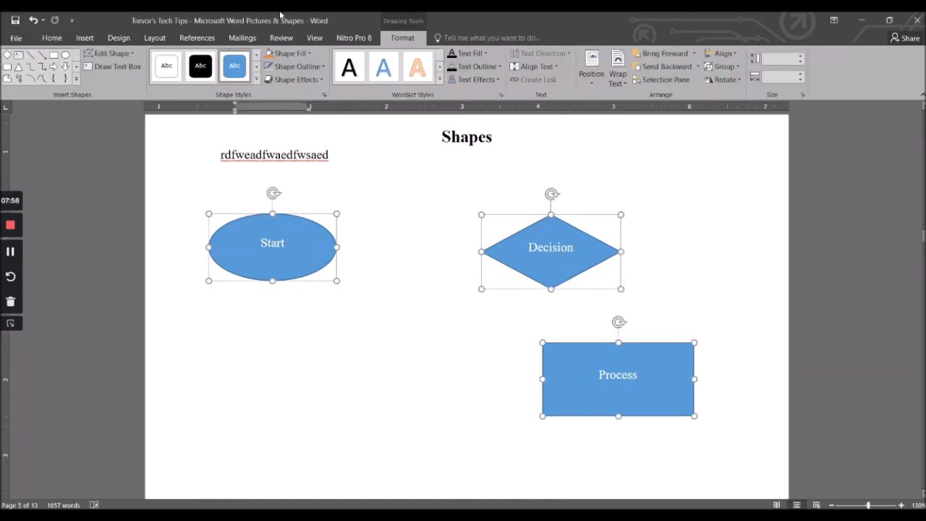
{"action": "left_click", "coordinate": [256, 65]}
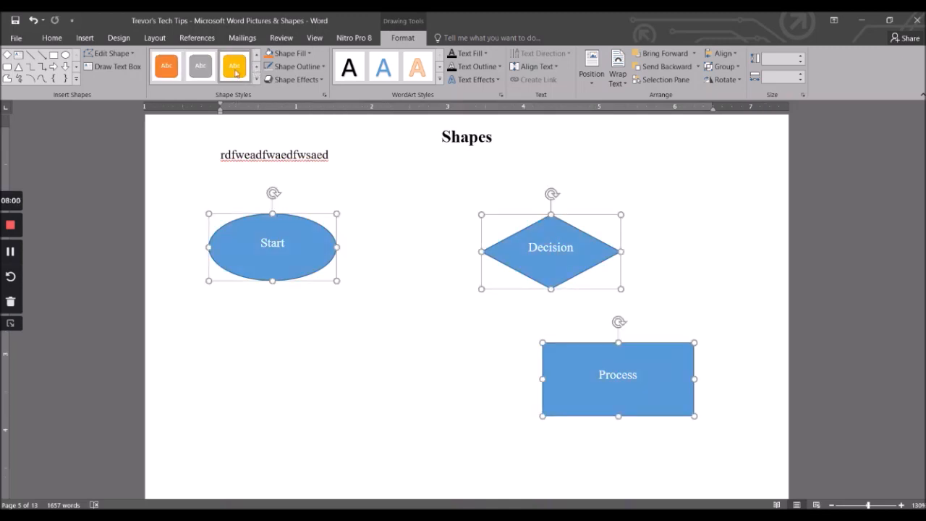
{"action": "left_click", "coordinate": [257, 67]}
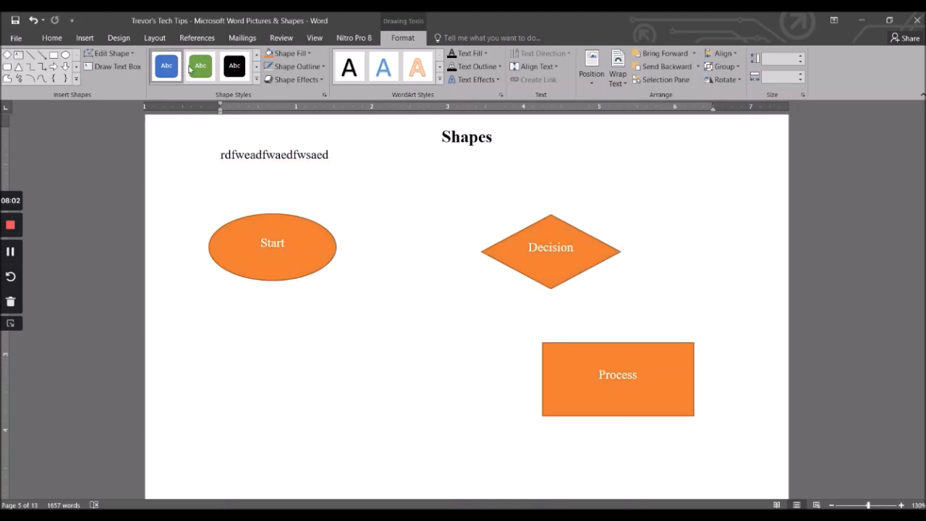
{"action": "left_click", "coordinate": [256, 54]}
{"action": "left_click", "coordinate": [234, 66]}
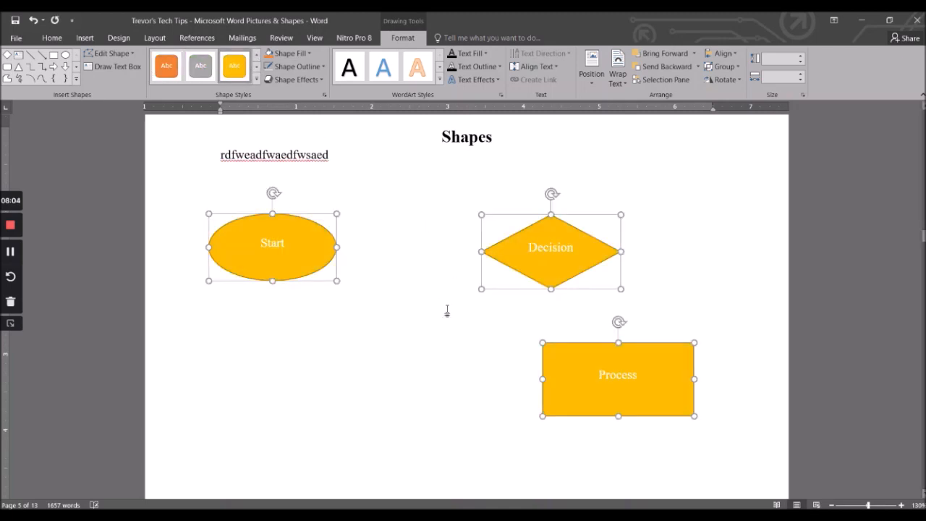